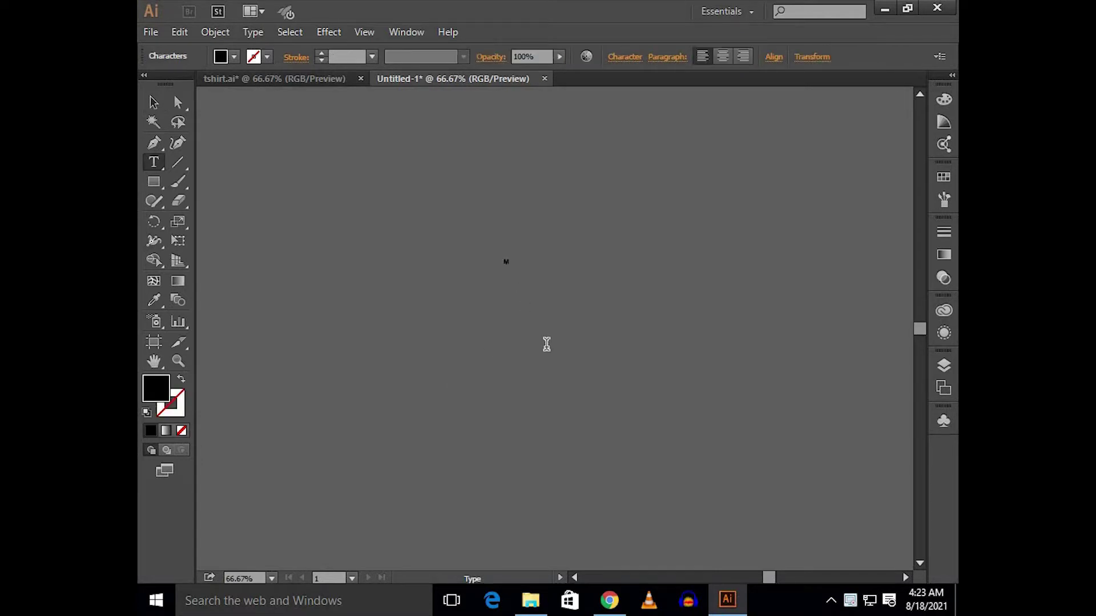
Enlarge the MV text to a large size and move it lower on the canvas
{"action": "left_click", "coordinate": [150, 102]}
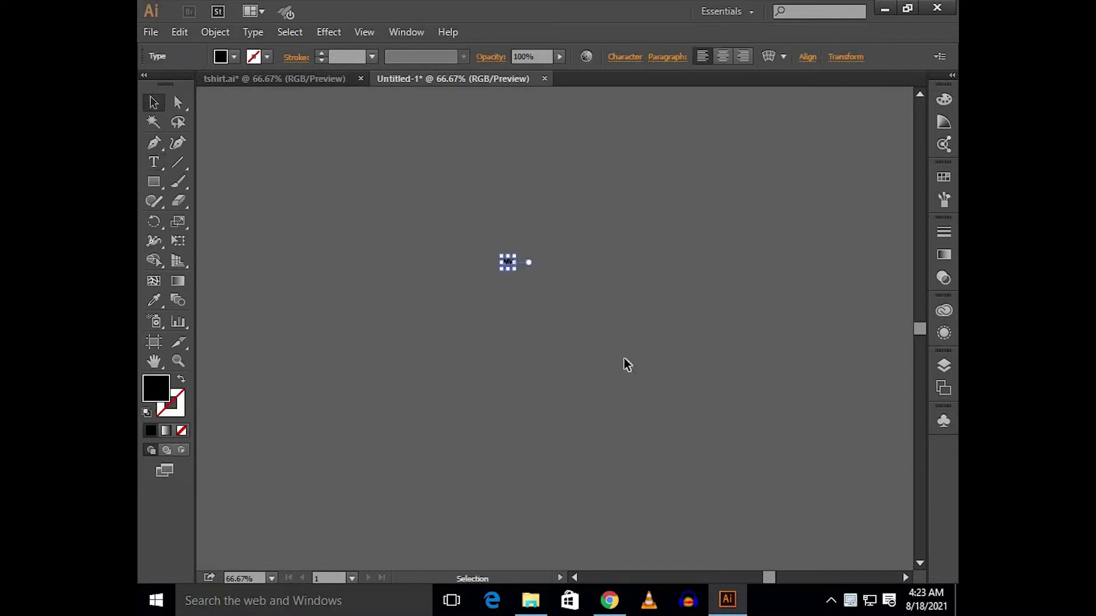
{"action": "left_click_drag", "start_coordinate": [582, 336], "coordinate": [561, 301]}
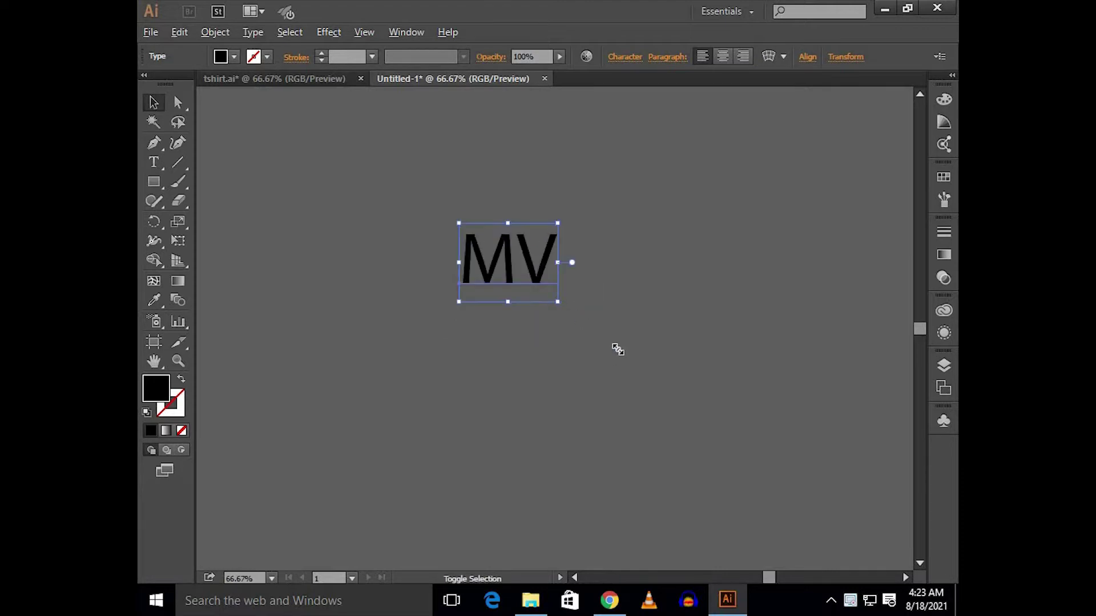
{"action": "left_click_drag", "start_coordinate": [619, 349], "coordinate": [622, 353]}
{"action": "left_click_drag", "start_coordinate": [580, 299], "coordinate": [535, 510]}
Set the MV text's font style to Bold and move it up toward the canvas centre
{"action": "left_click", "coordinate": [617, 62]}
{"action": "left_click", "coordinate": [629, 129]}
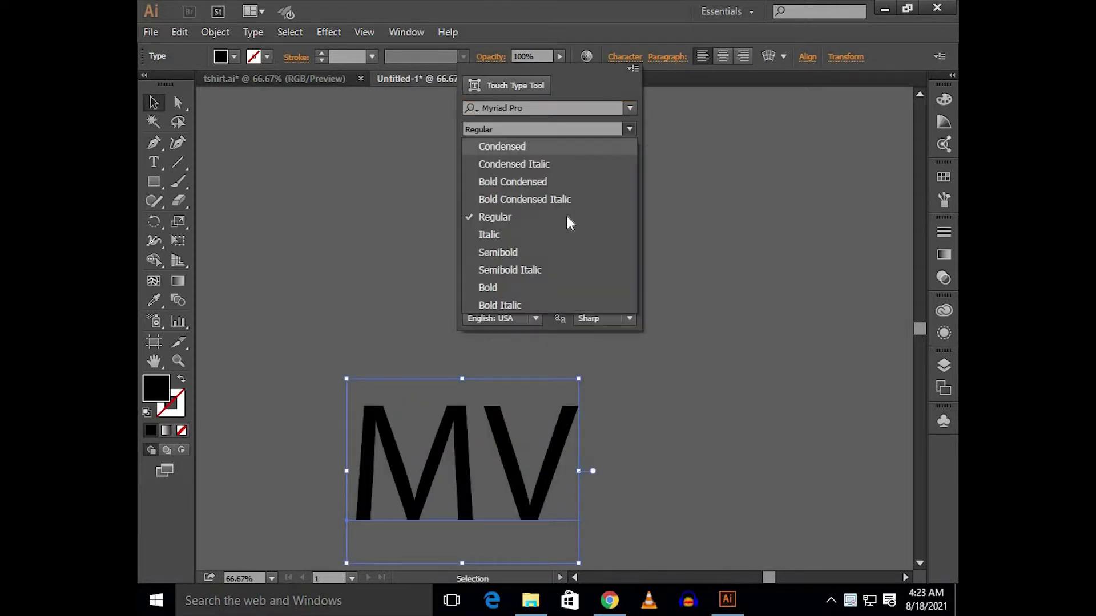
{"action": "left_click", "coordinate": [539, 290]}
{"action": "left_click_drag", "start_coordinate": [609, 371], "coordinate": [644, 299]}
Convert the MV text to outlines
{"action": "right_click", "coordinate": [644, 299]}
{"action": "left_click", "coordinate": [694, 403]}
{"action": "left_click", "coordinate": [713, 313]}
Ungroup the outlined letters and move the V away to the upper right of the M
{"action": "right_click", "coordinate": [623, 316]}
{"action": "left_click", "coordinate": [662, 410]}
{"action": "left_click", "coordinate": [669, 371]}
{"action": "left_click_drag", "start_coordinate": [633, 330], "coordinate": [738, 314]}
Fill the M with a dark red, around #ce0d0d
{"action": "left_click", "coordinate": [533, 376]}
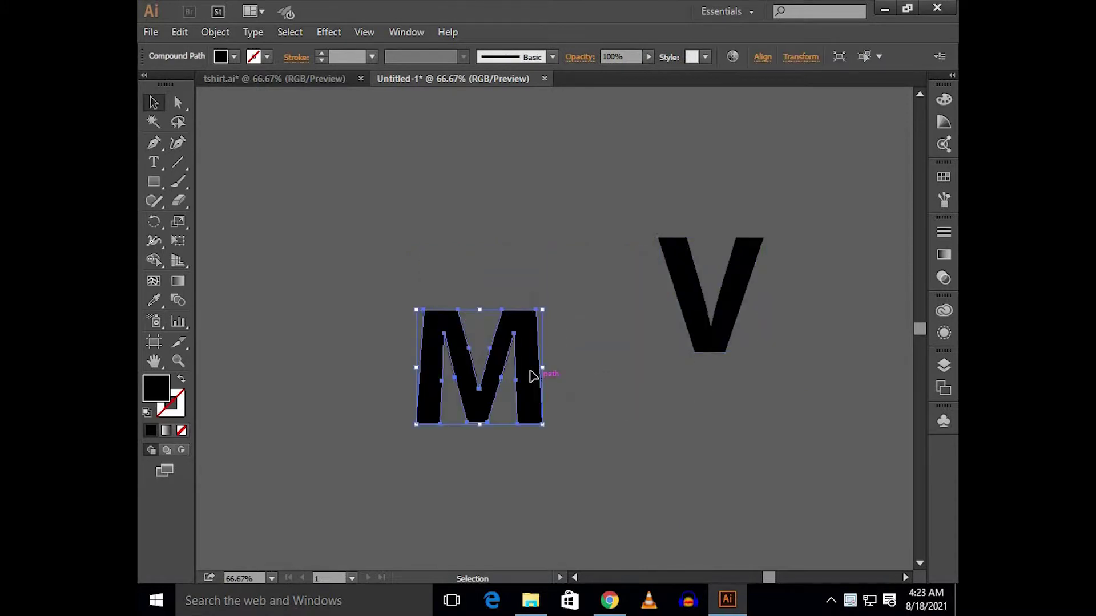
{"action": "left_click", "coordinate": [223, 55]}
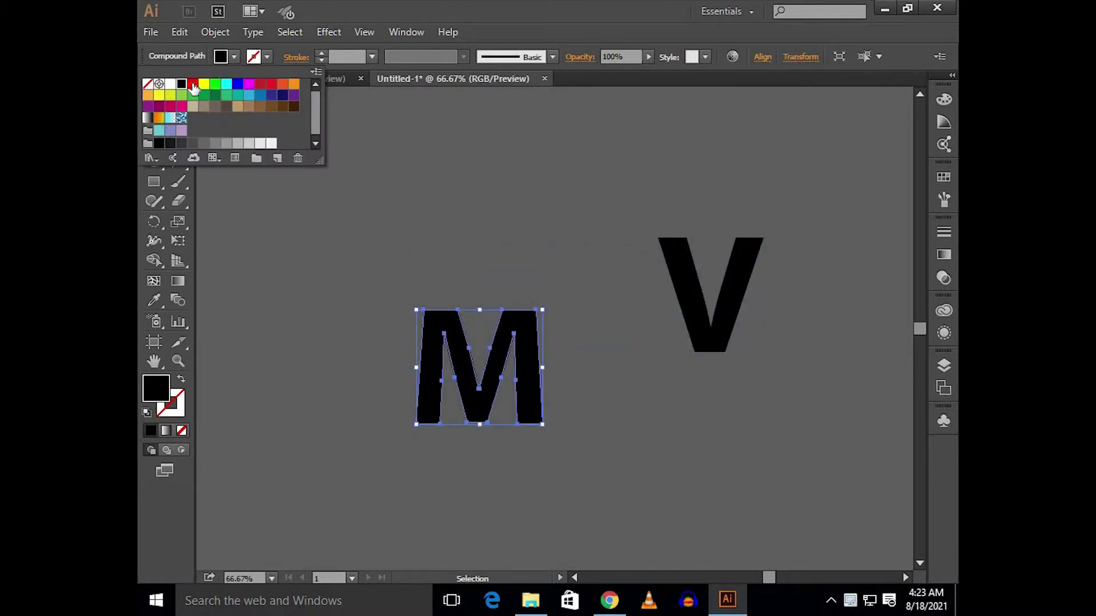
{"action": "left_click", "coordinate": [194, 86]}
{"action": "double_click", "coordinate": [156, 390]}
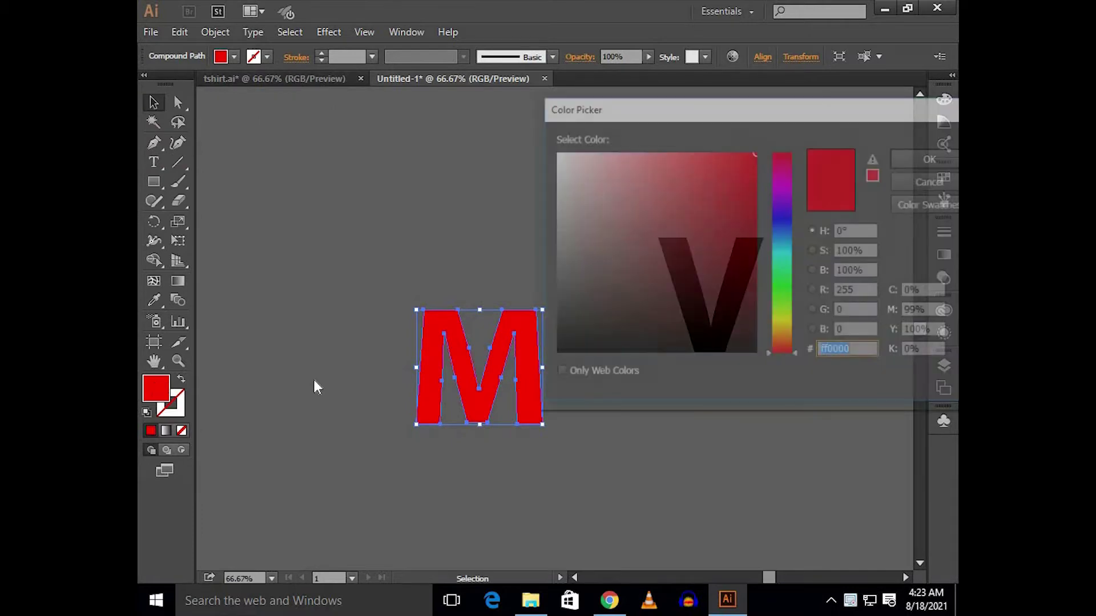
{"action": "left_click", "coordinate": [744, 190]}
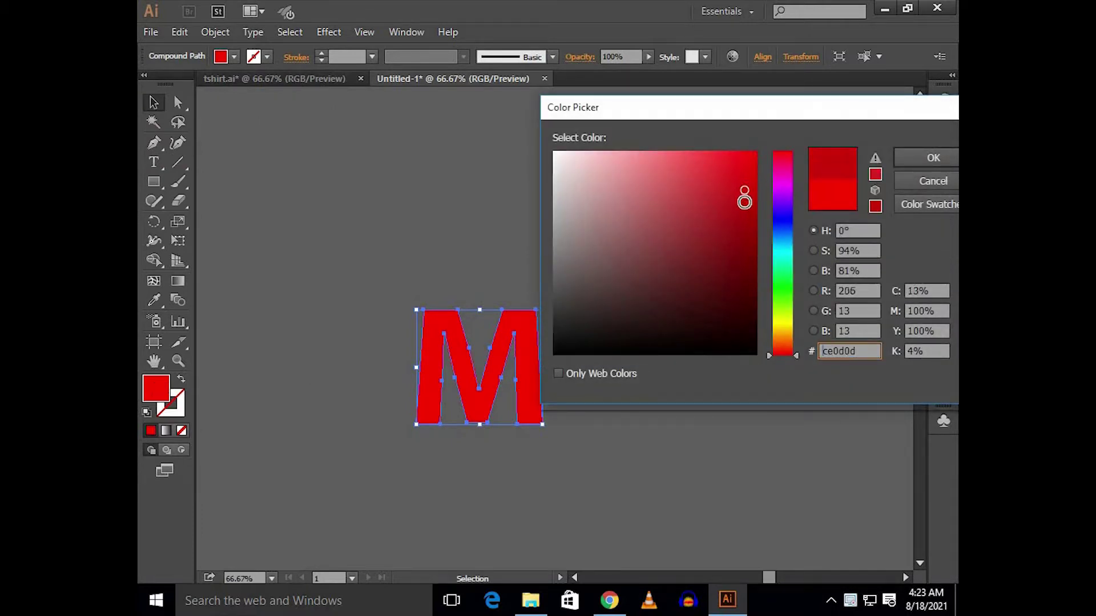
{"action": "left_click", "coordinate": [955, 156]}
{"action": "left_click", "coordinate": [586, 365]}
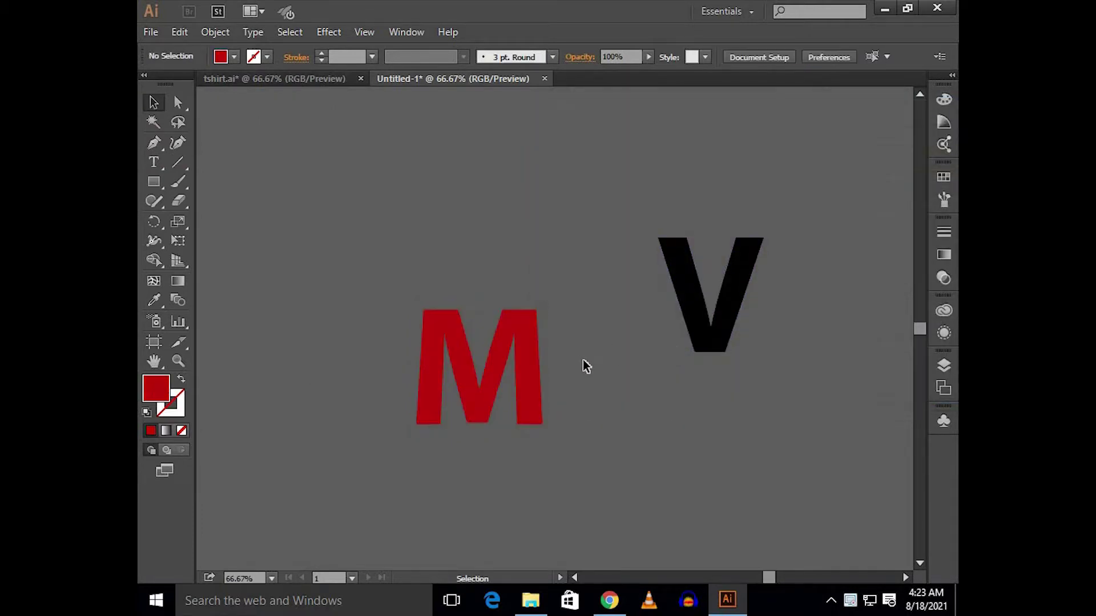
Fill the V with white
{"action": "left_click", "coordinate": [684, 305]}
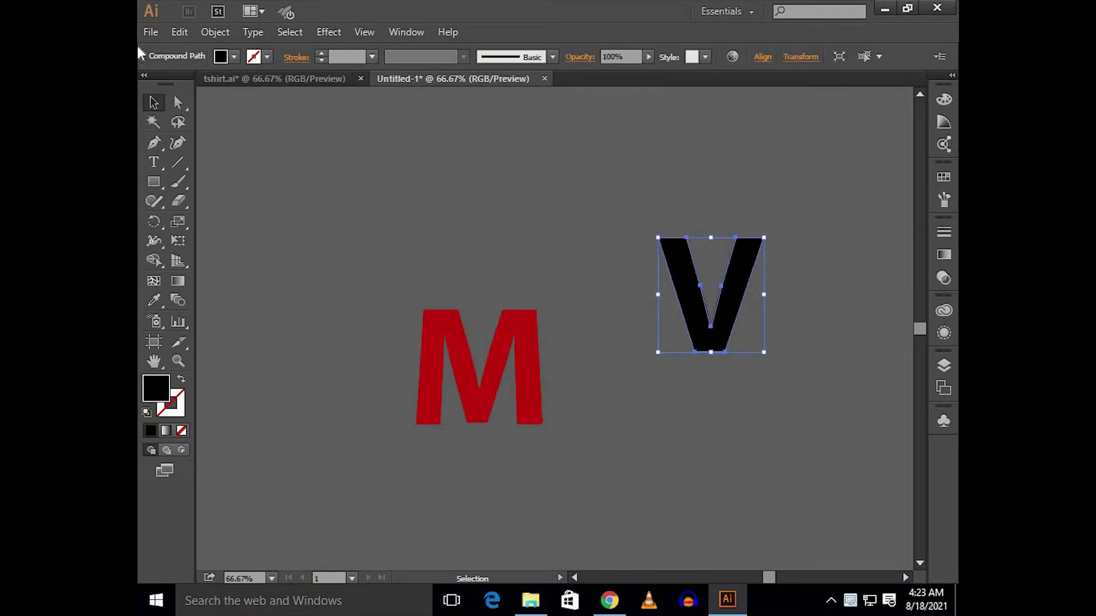
{"action": "left_click", "coordinate": [234, 56]}
{"action": "left_click", "coordinate": [172, 93]}
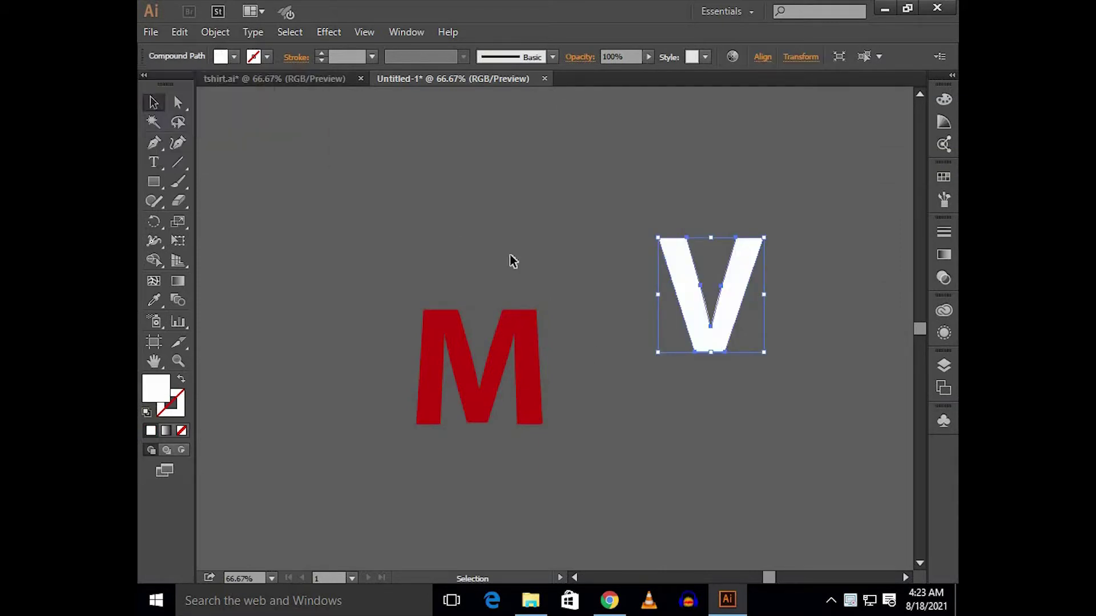
{"action": "left_click", "coordinate": [513, 261]}
Move the V closer to the M and enlarge both letters together to about 641 by 409 pt
{"action": "left_click_drag", "start_coordinate": [678, 309], "coordinate": [600, 324]}
{"action": "left_click", "coordinate": [536, 357], "text": "shift"}
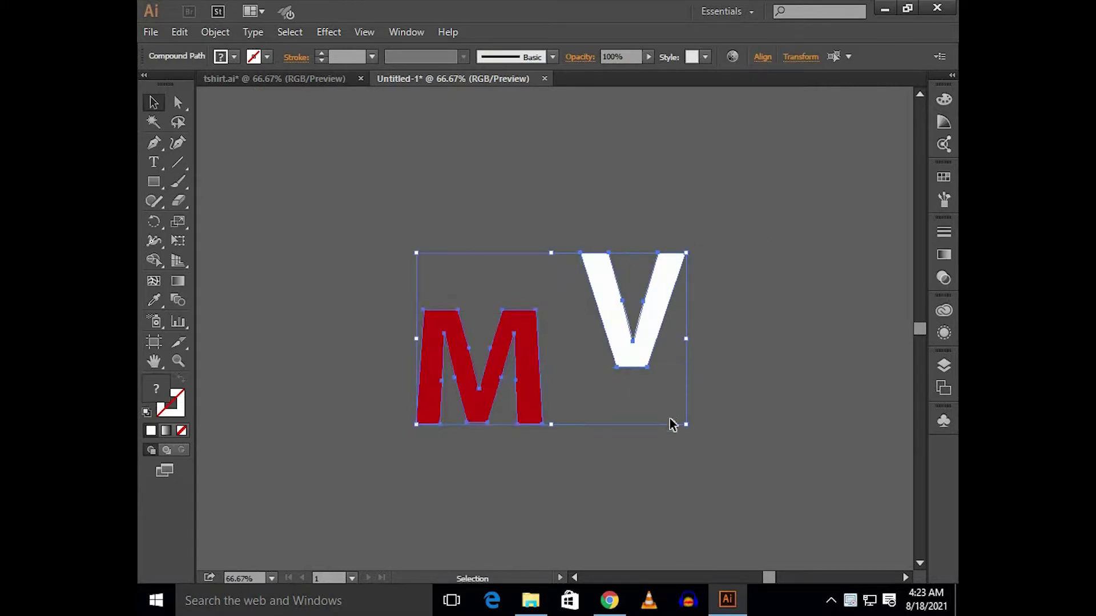
{"action": "left_click_drag", "start_coordinate": [682, 426], "coordinate": [720, 461]}
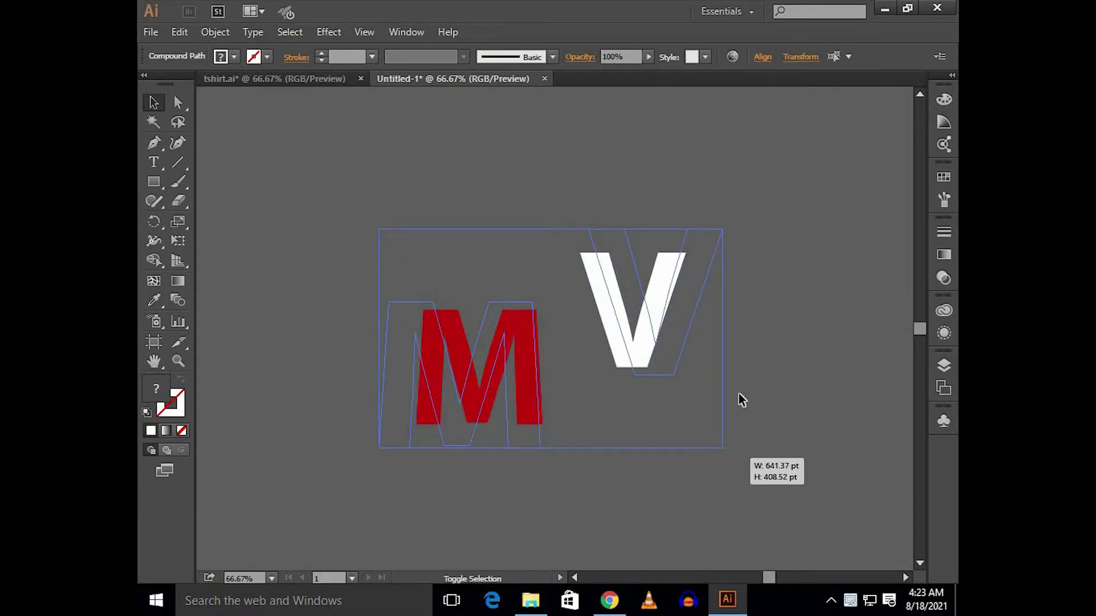
{"action": "left_click_drag", "start_coordinate": [742, 399], "coordinate": [742, 399]}
{"action": "left_click", "coordinate": [688, 326]}
{"action": "left_click_drag", "start_coordinate": [679, 330], "coordinate": [662, 335]}
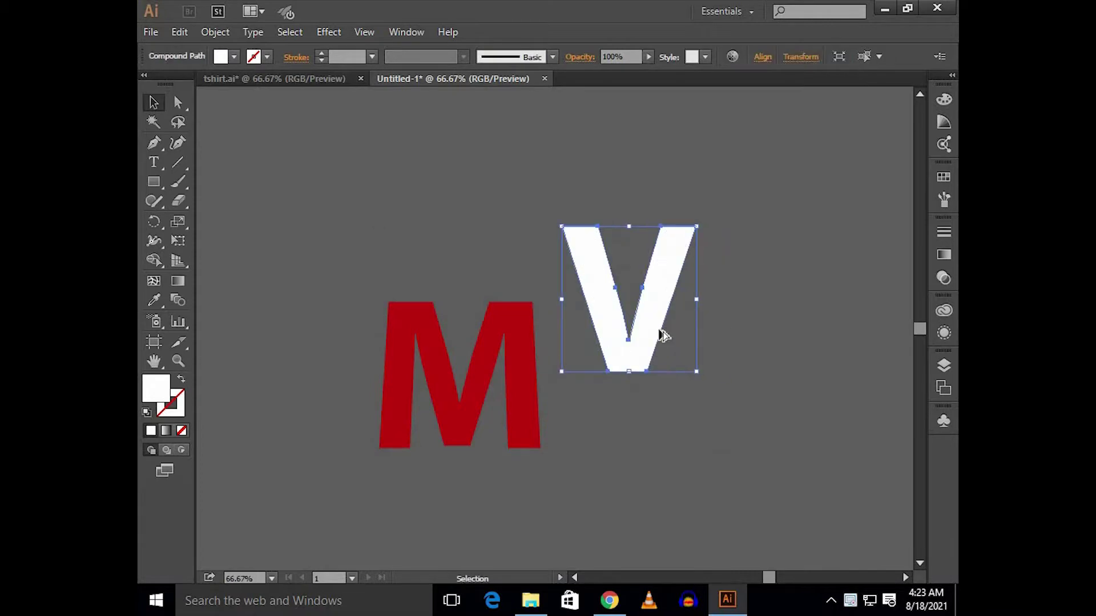
Draw a vertical line beside the V and move it across the V's lower middle
{"action": "scroll", "coordinate": [662, 336], "scroll_direction": "up", "scroll_amount": 2}
{"action": "left_click", "coordinate": [708, 311]}
{"action": "left_click", "coordinate": [178, 162]}
{"action": "left_click_drag", "start_coordinate": [433, 220], "coordinate": [427, 419]}
{"action": "key", "text": "v"}
{"action": "left_click_drag", "start_coordinate": [432, 377], "coordinate": [580, 446]}
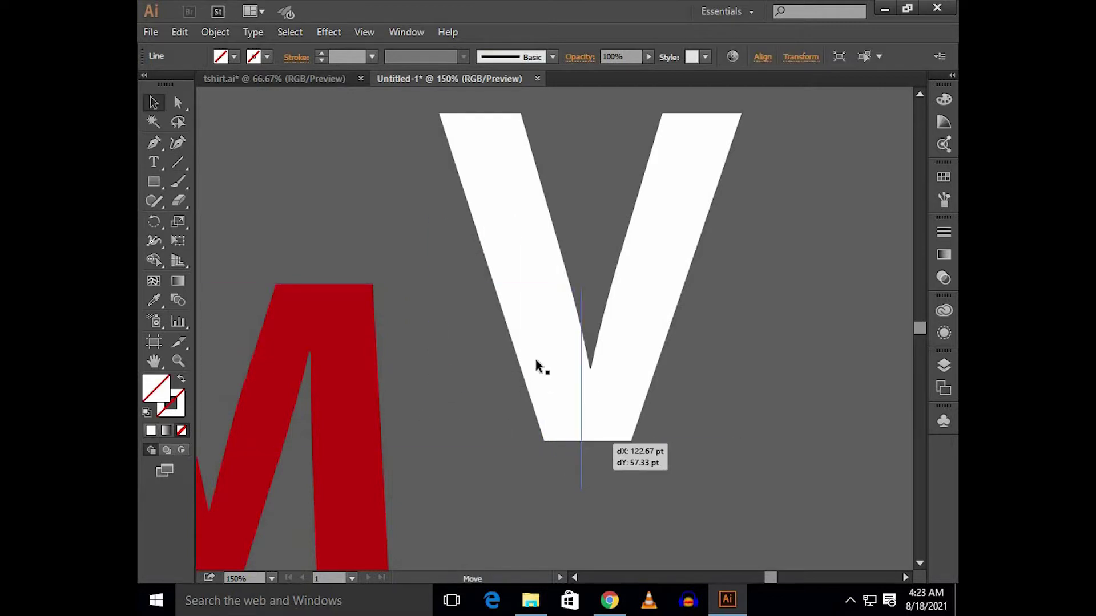
Centre the vertical line horizontally on the V, using the V as the key object
{"action": "left_click", "coordinate": [534, 347], "text": "shift"}
{"action": "left_click", "coordinate": [567, 317]}
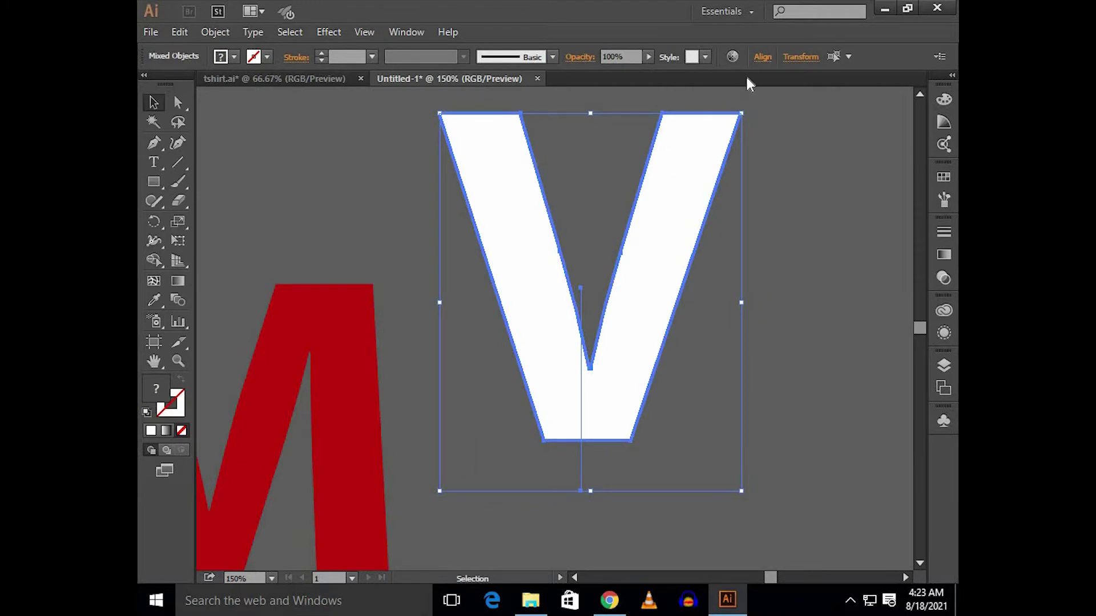
{"action": "left_click", "coordinate": [761, 58]}
{"action": "left_click", "coordinate": [629, 99]}
{"action": "left_click", "coordinate": [807, 262]}
{"action": "left_click", "coordinate": [780, 286]}
Split the V along the vertical line with the Pathfinder Divide operation
{"action": "left_click_drag", "start_coordinate": [586, 345], "coordinate": [712, 314]}
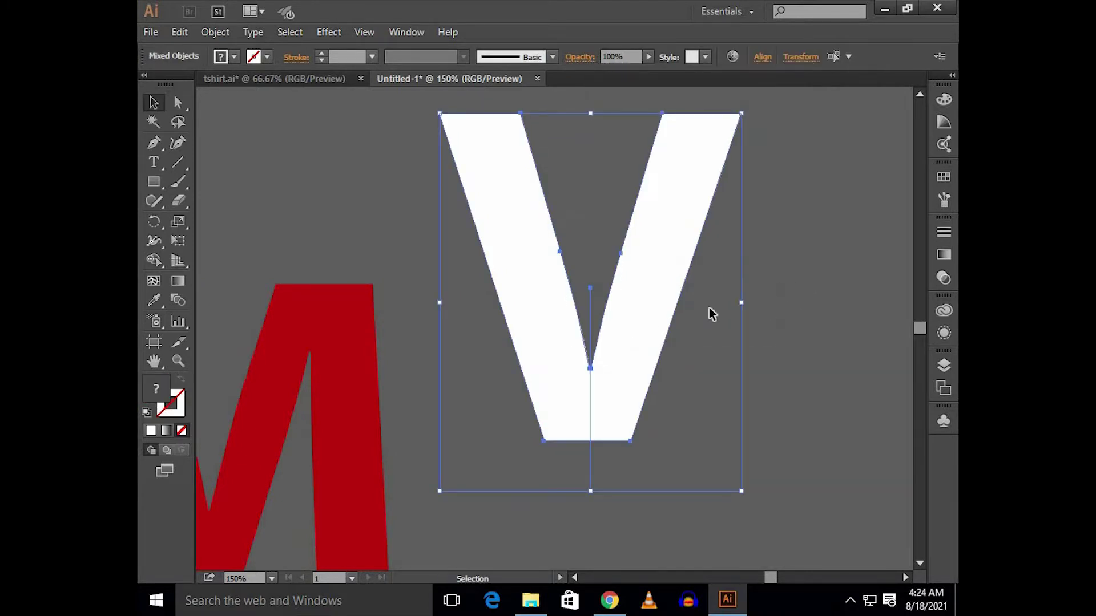
{"action": "key", "text": "ctrl+shift+F9"}
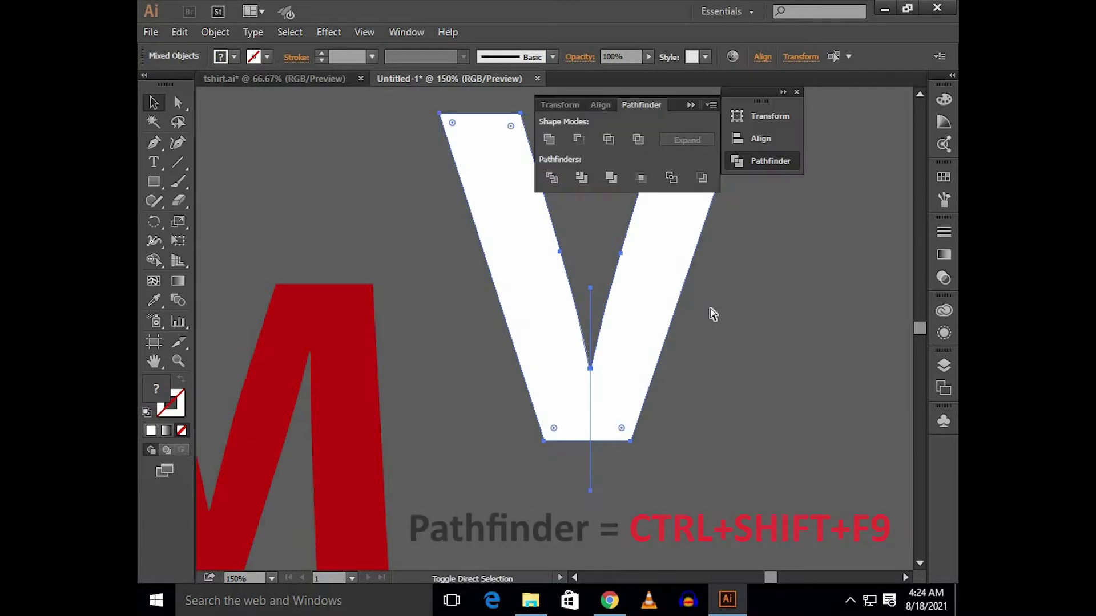
{"action": "left_click", "coordinate": [553, 178]}
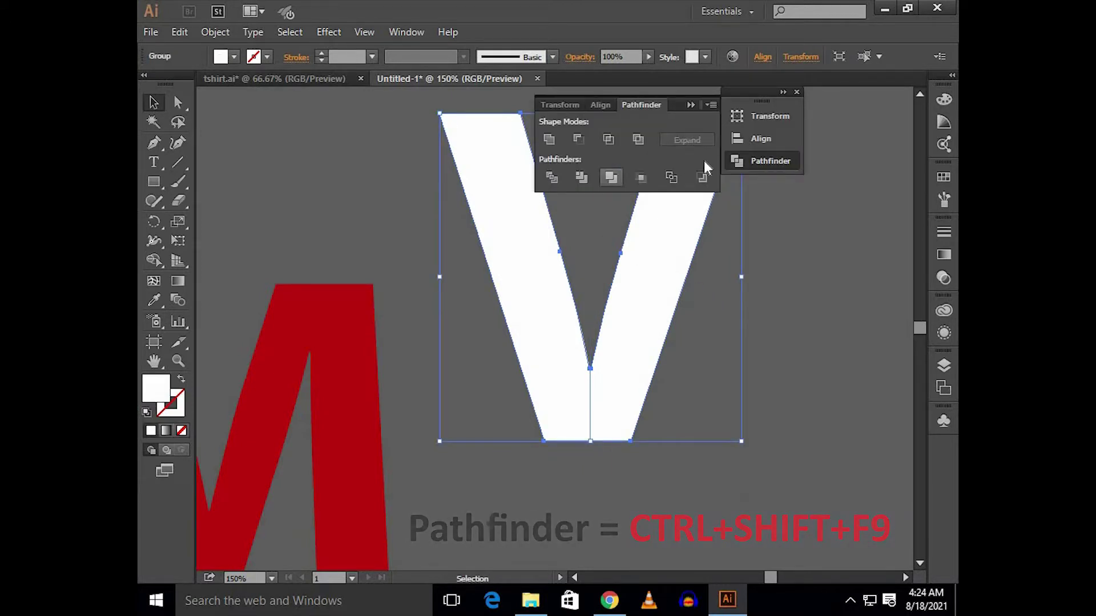
{"action": "left_click", "coordinate": [697, 106]}
{"action": "left_click", "coordinate": [802, 214]}
Ungroup the divided V and pull its left and right halves apart
{"action": "right_click", "coordinate": [649, 228]}
{"action": "left_click", "coordinate": [706, 320]}
{"action": "left_click", "coordinate": [818, 298]}
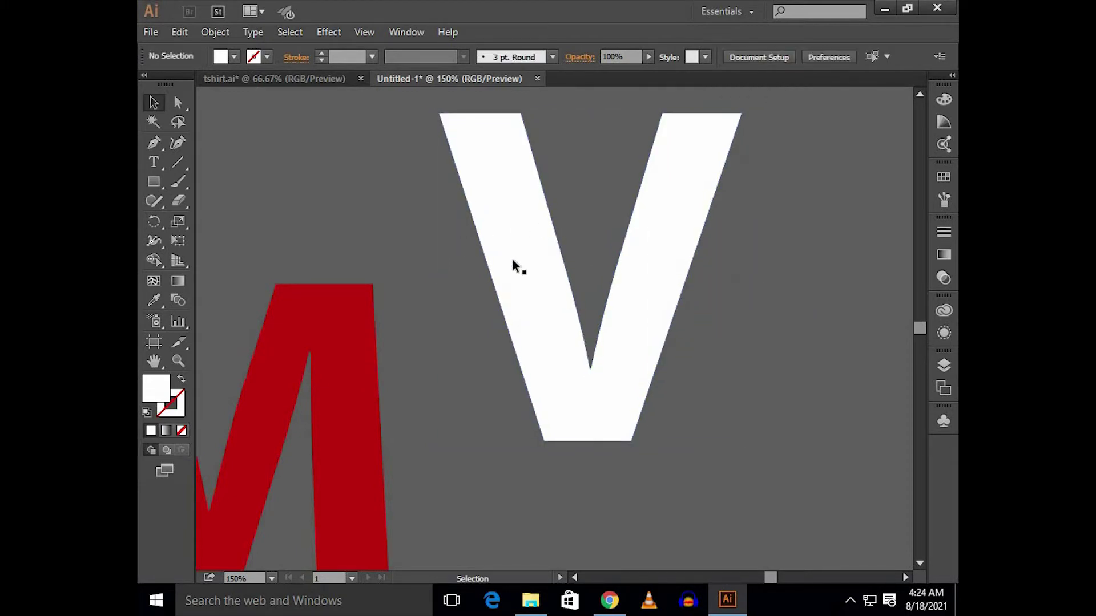
{"action": "left_click_drag", "start_coordinate": [512, 258], "coordinate": [484, 315]}
{"action": "left_click_drag", "start_coordinate": [613, 313], "coordinate": [660, 413]}
{"action": "left_click", "coordinate": [617, 333]}
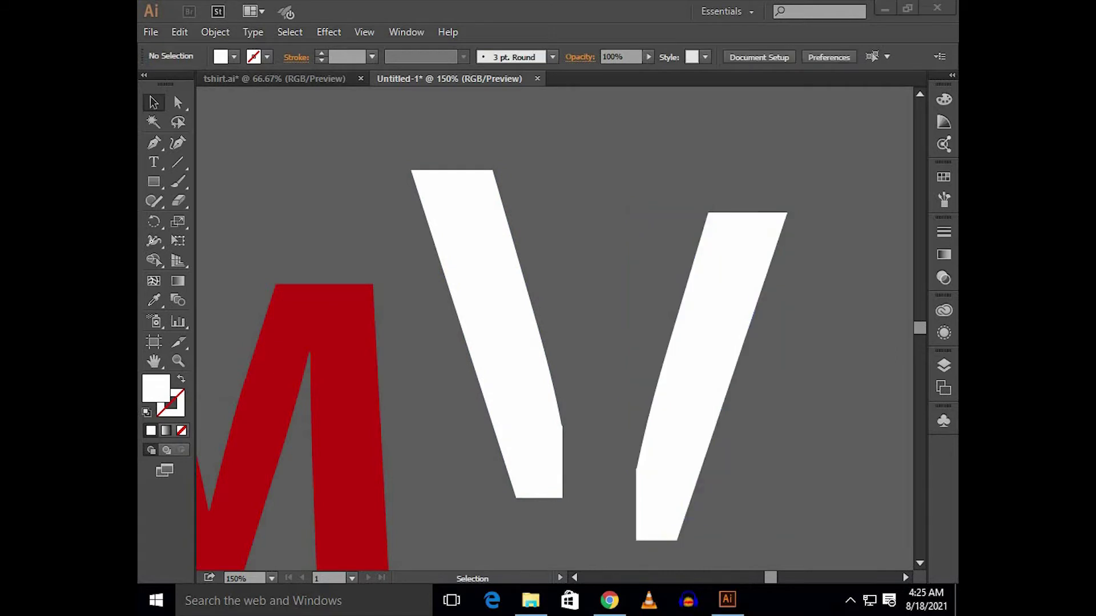
Place the V's left half over the M, enlarge it slightly, and position the right half beside the M
{"action": "scroll", "coordinate": [588, 344], "scroll_direction": "down", "scroll_amount": 1}
{"action": "mouse_move", "coordinate": [446, 306]}
{"action": "left_mouse_down"}
{"action": "mouse_move", "coordinate": [658, 333]}
{"action": "mouse_move", "coordinate": [570, 282]}
{"action": "left_mouse_up"}
{"action": "mouse_move", "coordinate": [662, 335]}
{"action": "left_mouse_down"}
{"action": "mouse_move", "coordinate": [505, 311]}
{"action": "mouse_move", "coordinate": [548, 358]}
{"action": "left_mouse_up"}
{"action": "scroll", "coordinate": [549, 322], "scroll_direction": "down", "scroll_amount": 1}
{"action": "left_click_drag", "start_coordinate": [544, 358], "coordinate": [527, 346]}
{"action": "mouse_move", "coordinate": [539, 419]}
{"action": "left_mouse_down"}
{"action": "mouse_move", "coordinate": [538, 431]}
{"action": "mouse_move", "coordinate": [637, 375]}
{"action": "left_mouse_up"}
{"action": "left_click", "coordinate": [695, 388]}
{"action": "left_click_drag", "start_coordinate": [720, 380], "coordinate": [591, 297]}
Swap the fill and stroke of the V's right half to make it a white outline
{"action": "key", "text": "ctrl+plus"}
{"action": "key", "text": "ctrl+plus"}
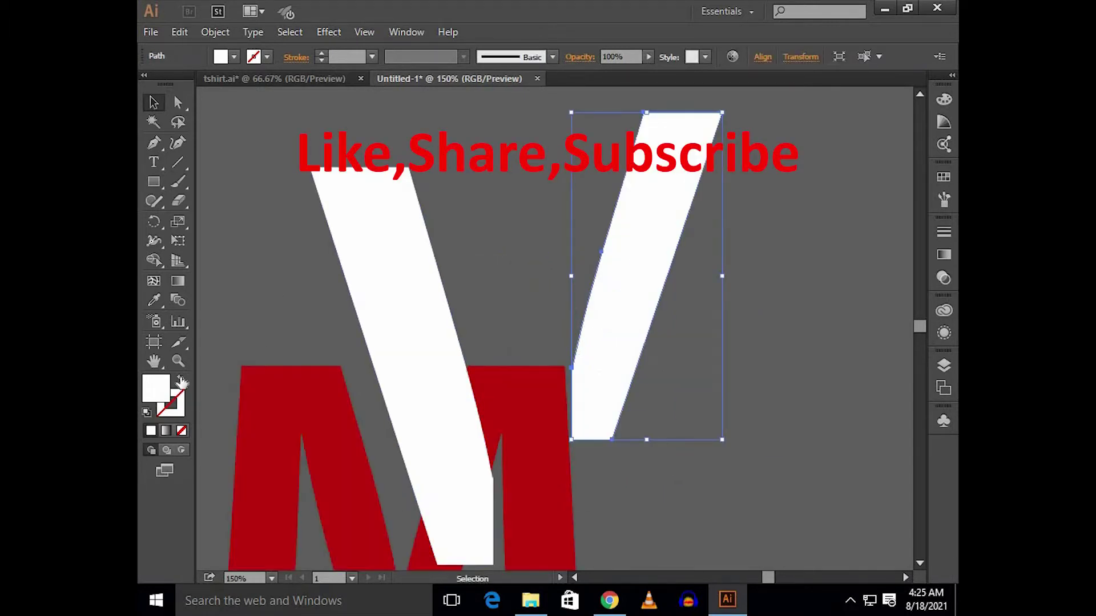
{"action": "left_click", "coordinate": [181, 380]}
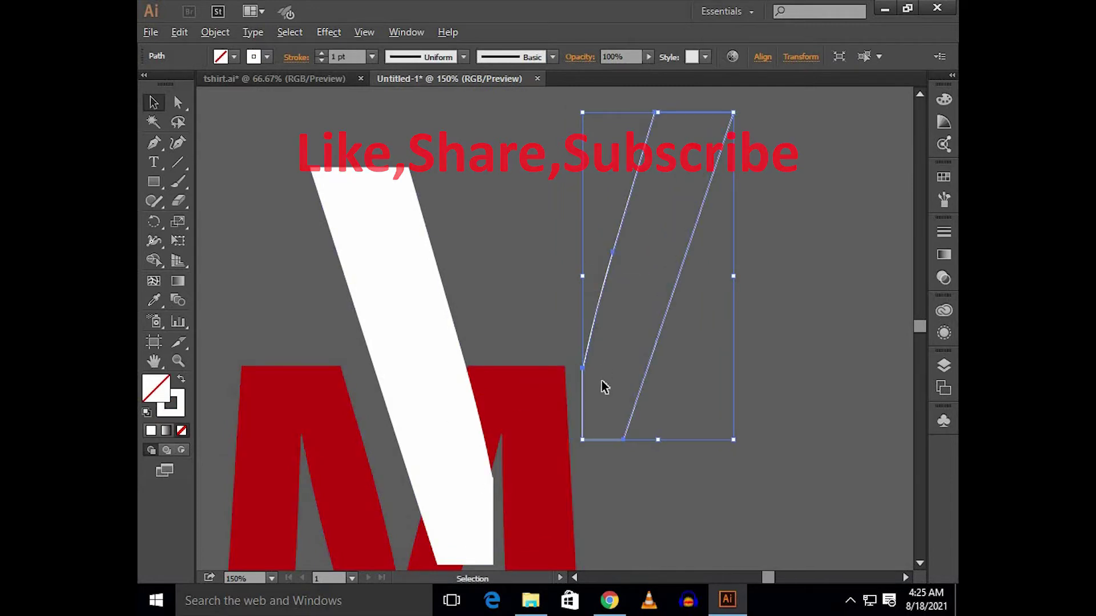
Delete the lower-left anchor point of the outlined V half to open its base
{"action": "key", "text": "ctrl+plus"}
{"action": "key", "text": "ctrl+plus"}
{"action": "key", "text": "ctrl+plus"}
{"action": "key", "text": "a"}
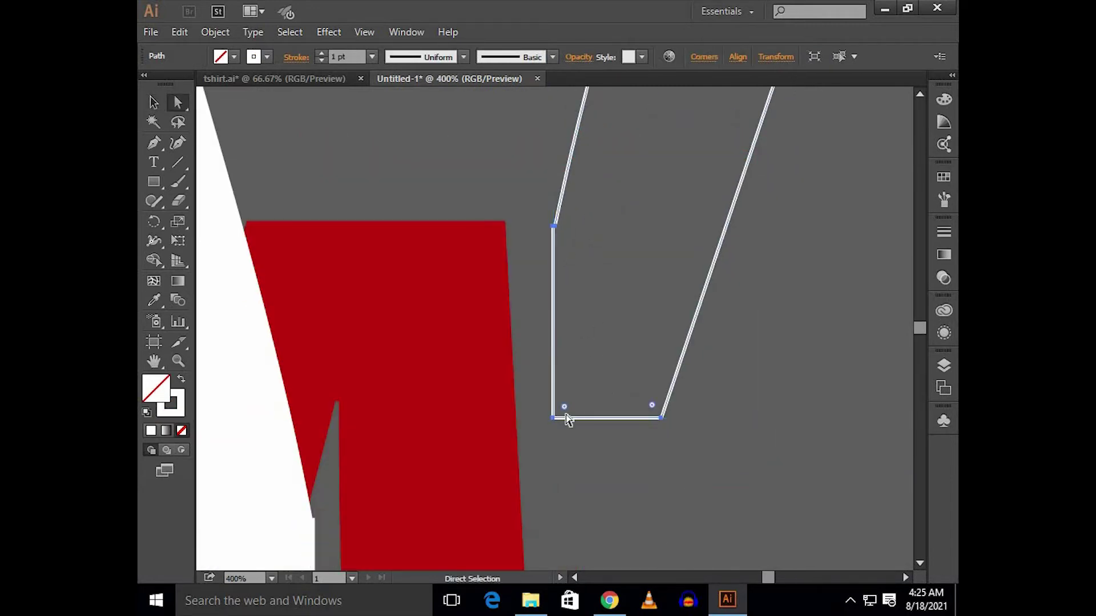
{"action": "key", "text": "Delete"}
{"action": "key", "text": "v"}
{"action": "left_click", "coordinate": [620, 463]}
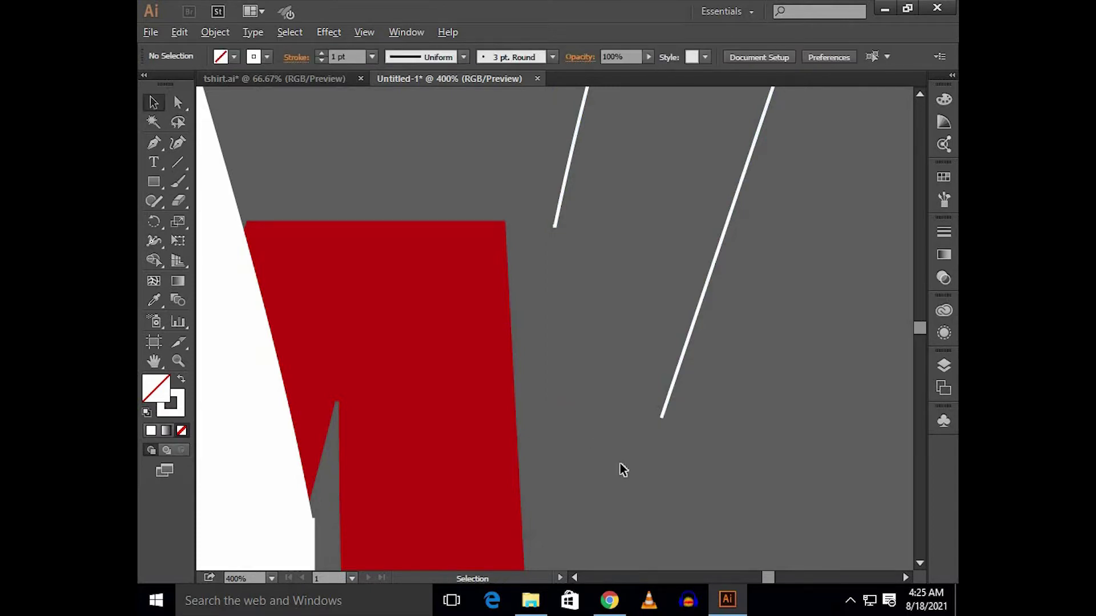
Nudge the V's solid white left half slightly up and to the right over the M
{"action": "scroll", "coordinate": [620, 464], "scroll_direction": "down", "scroll_amount": 4}
{"action": "left_click_drag", "start_coordinate": [674, 398], "coordinate": [649, 379]}
{"action": "left_click", "coordinate": [453, 371]}
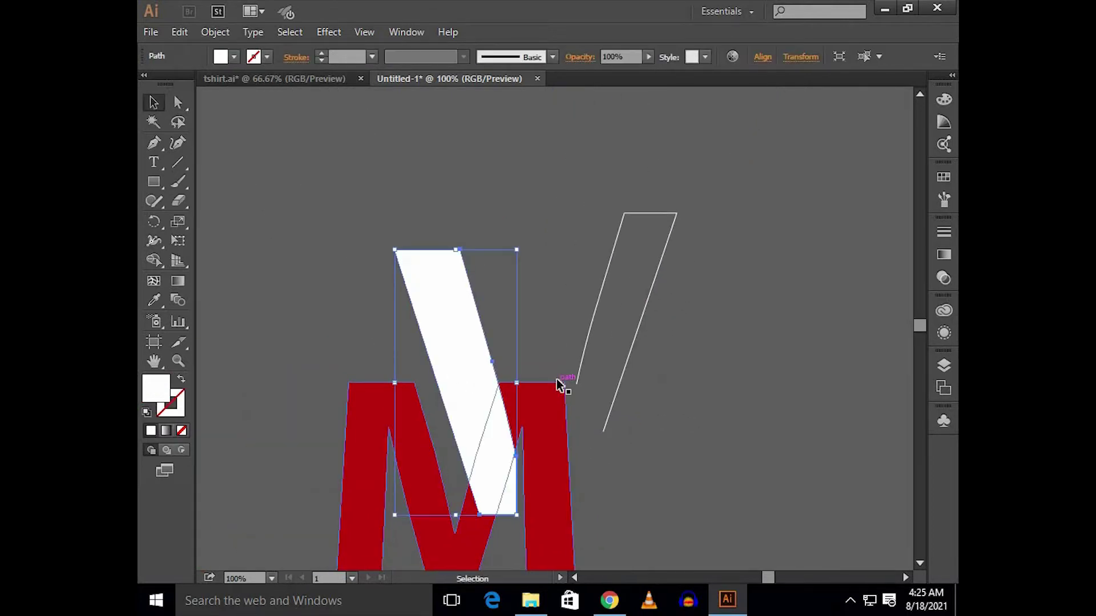
{"action": "key", "text": "Up"}
{"action": "key", "text": "Up"}
{"action": "key", "text": "Up"}
{"action": "key", "text": "Up"}
{"action": "key", "text": "Up"}
{"action": "key", "text": "Up"}
{"action": "key", "text": "Up"}
{"action": "key", "text": "Up"}
{"action": "key", "text": "Up"}
{"action": "key", "text": "Up"}
{"action": "key", "text": "Up"}
{"action": "key", "text": "Up"}
{"action": "key", "text": "Up"}
{"action": "key", "text": "Up"}
{"action": "key", "text": "Up"}
{"action": "key", "text": "Right"}
{"action": "key", "text": "Right"}
{"action": "key", "text": "Right"}
{"action": "key", "text": "Right"}
{"action": "key", "text": "Right"}
{"action": "key", "text": "Right"}
{"action": "key", "text": "Right"}
{"action": "key", "text": "Right"}
{"action": "key", "text": "Right"}
{"action": "key", "text": "Right"}
{"action": "key", "text": "Right"}
{"action": "key", "text": "Right"}
{"action": "key", "text": "Right"}
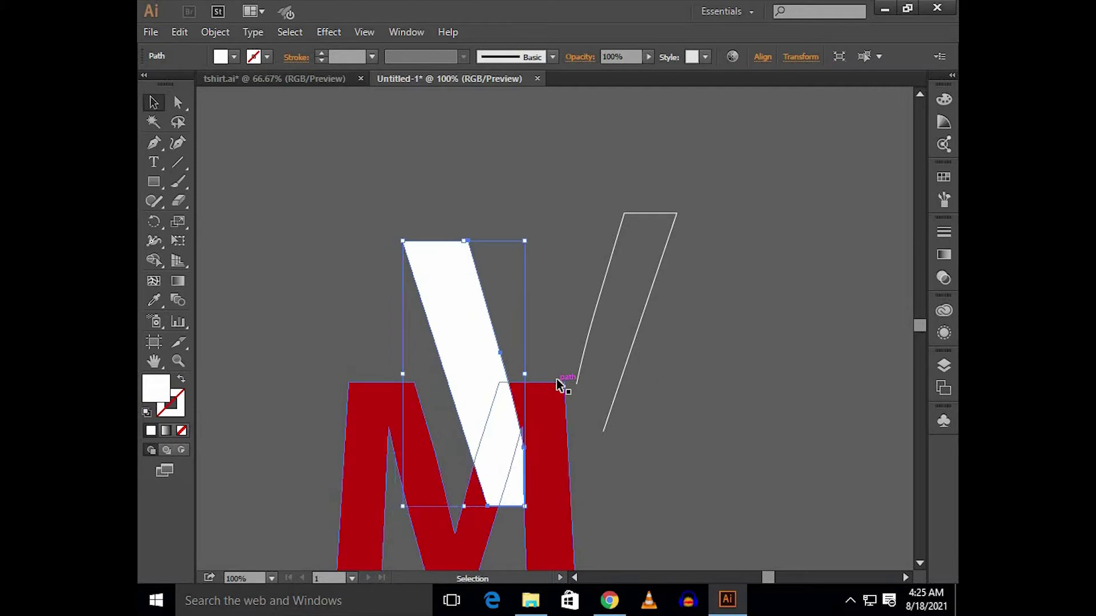
{"action": "key", "text": "Left"}
{"action": "key", "text": "Left"}
{"action": "key", "text": "Left"}
{"action": "key", "text": "Left"}
{"action": "key", "text": "Up"}
{"action": "key", "text": "Up"}
{"action": "key", "text": "Down"}
{"action": "left_click", "coordinate": [631, 390]}
Give the outlined V half a dashed stroke with 9 pt dashes and a 5 pt weight
{"action": "scroll", "coordinate": [632, 391], "scroll_direction": "down", "scroll_amount": 1}
{"action": "left_click", "coordinate": [616, 308]}
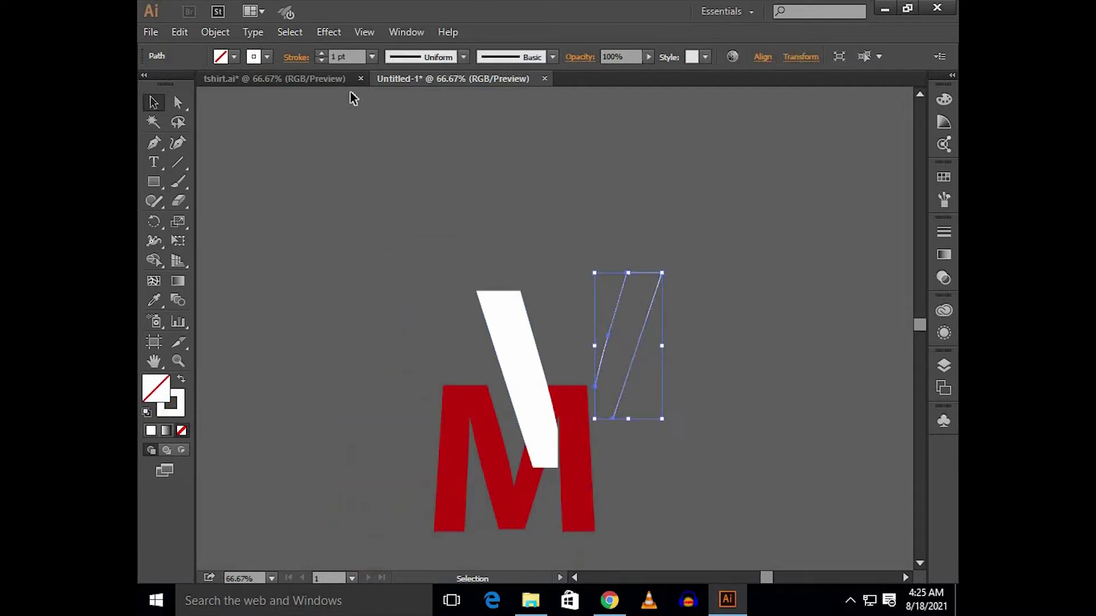
{"action": "left_click", "coordinate": [298, 57]}
{"action": "left_click", "coordinate": [149, 166]}
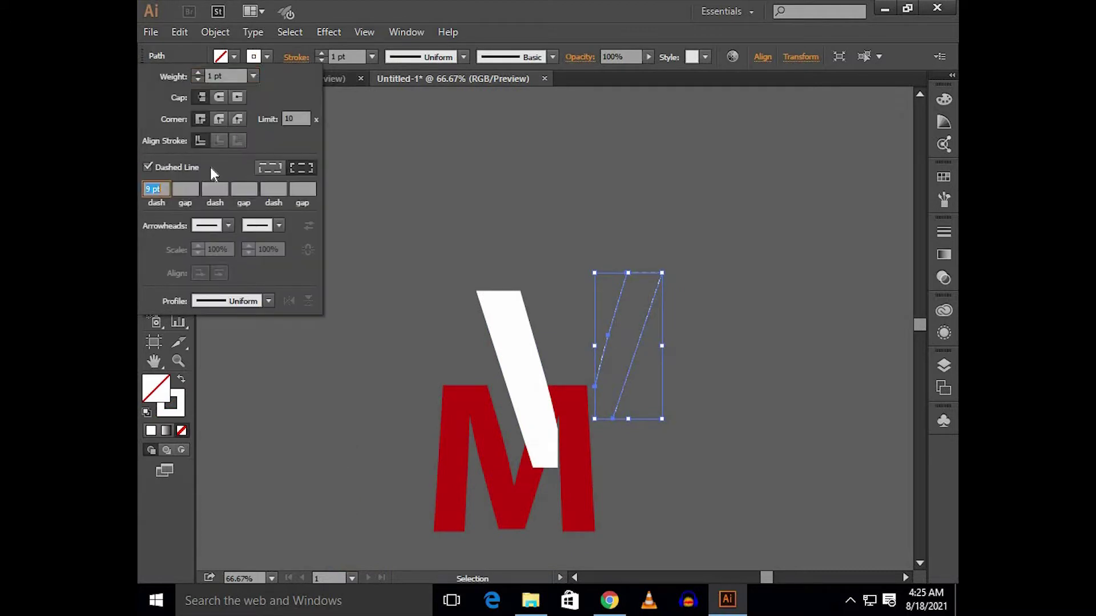
{"action": "left_click", "coordinate": [398, 211]}
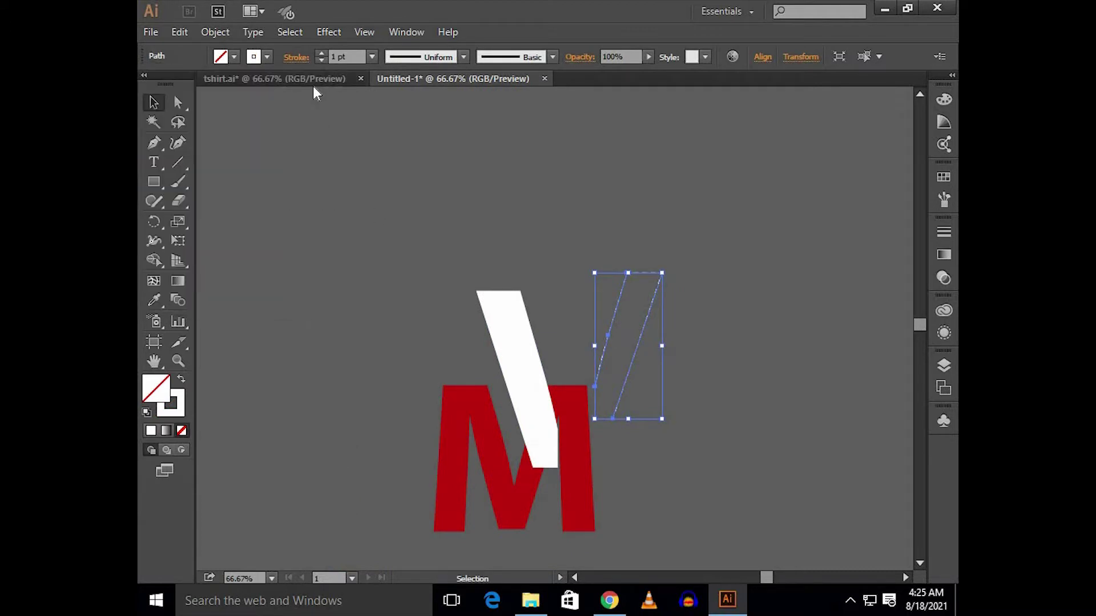
{"action": "left_click", "coordinate": [343, 57]}
{"action": "key", "text": "Up"}
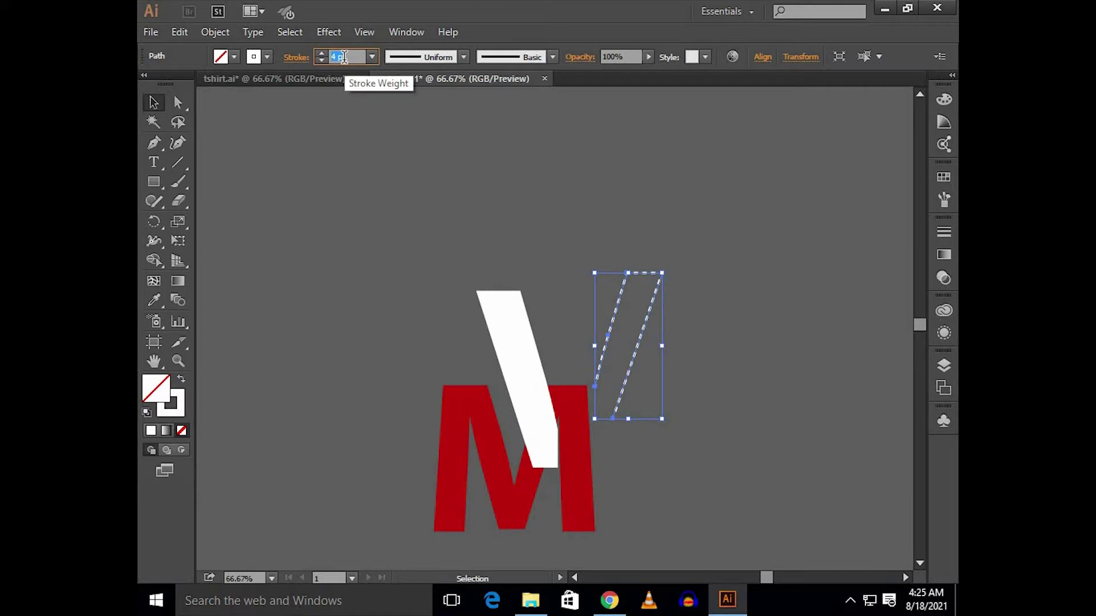
{"action": "left_click", "coordinate": [740, 338]}
Enlarge the dashed V half proportionally and nudge it down toward the M's upper-right corner
{"action": "left_click", "coordinate": [640, 335]}
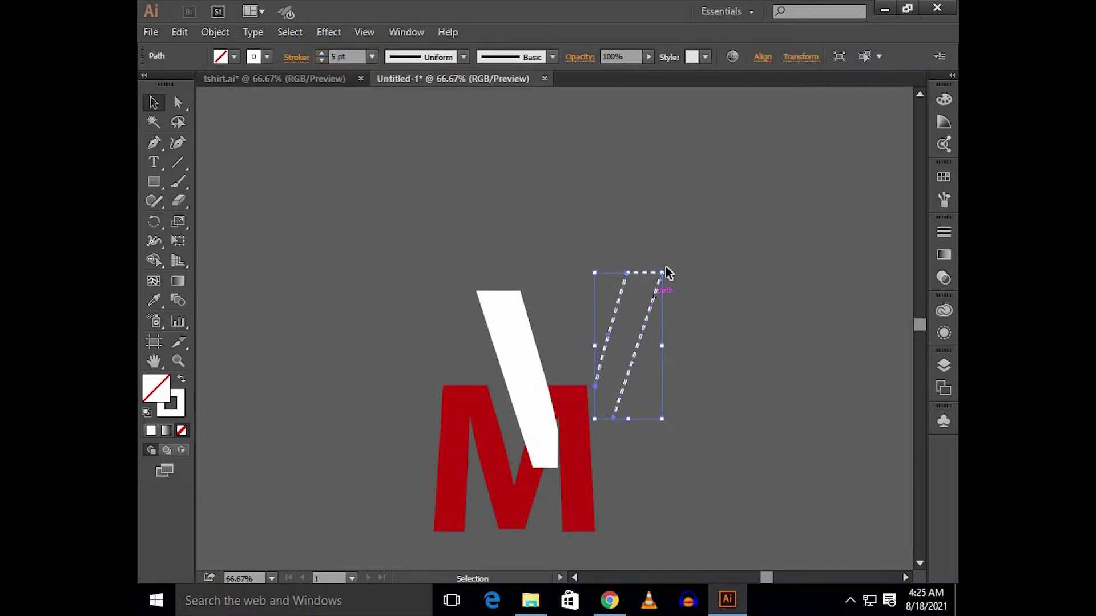
{"action": "left_click_drag", "start_coordinate": [665, 270], "coordinate": [674, 256]}
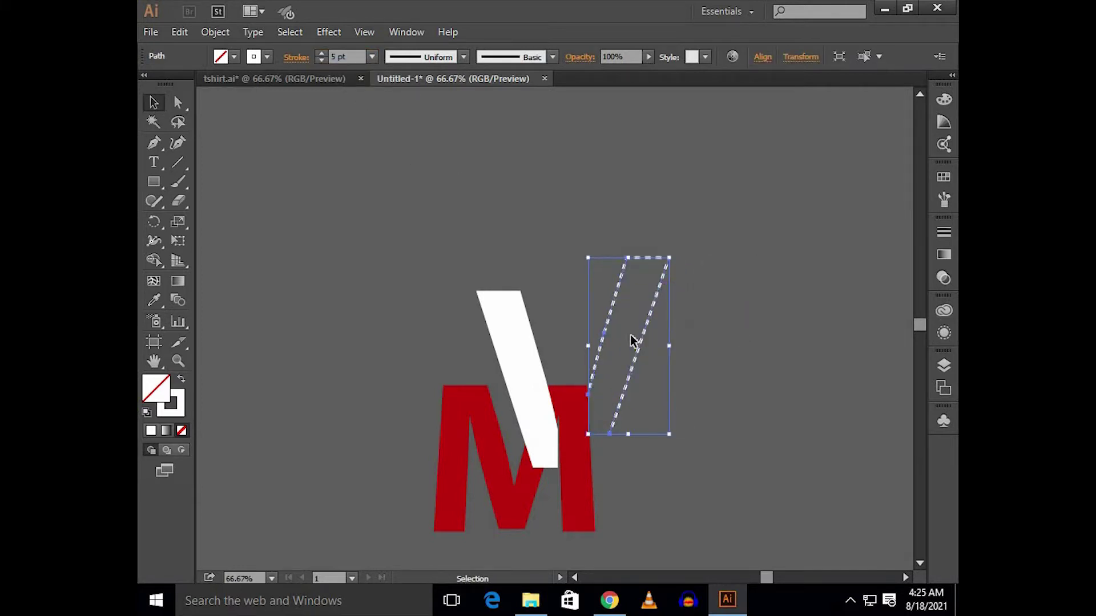
{"action": "scroll", "coordinate": [634, 342], "scroll_direction": "up", "scroll_amount": 1}
{"action": "left_click_drag", "start_coordinate": [578, 364], "coordinate": [578, 340]}
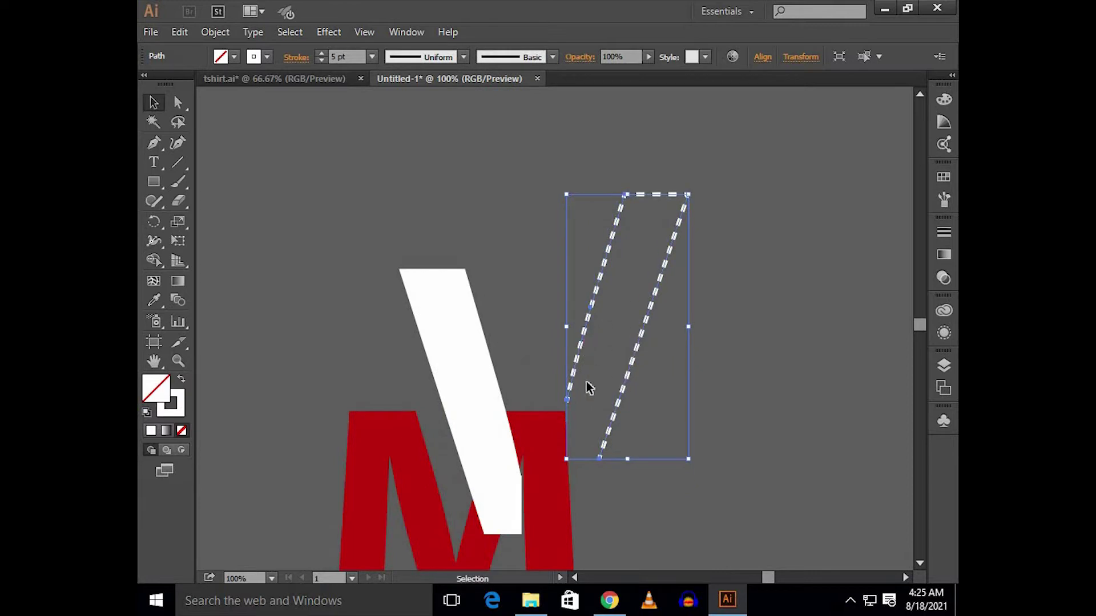
{"action": "key", "text": "Down"}
{"action": "key", "text": "Down"}
{"action": "key", "text": "Down"}
{"action": "key", "text": "Down"}
{"action": "key", "text": "Down"}
{"action": "key", "text": "Down"}
{"action": "key", "text": "Down"}
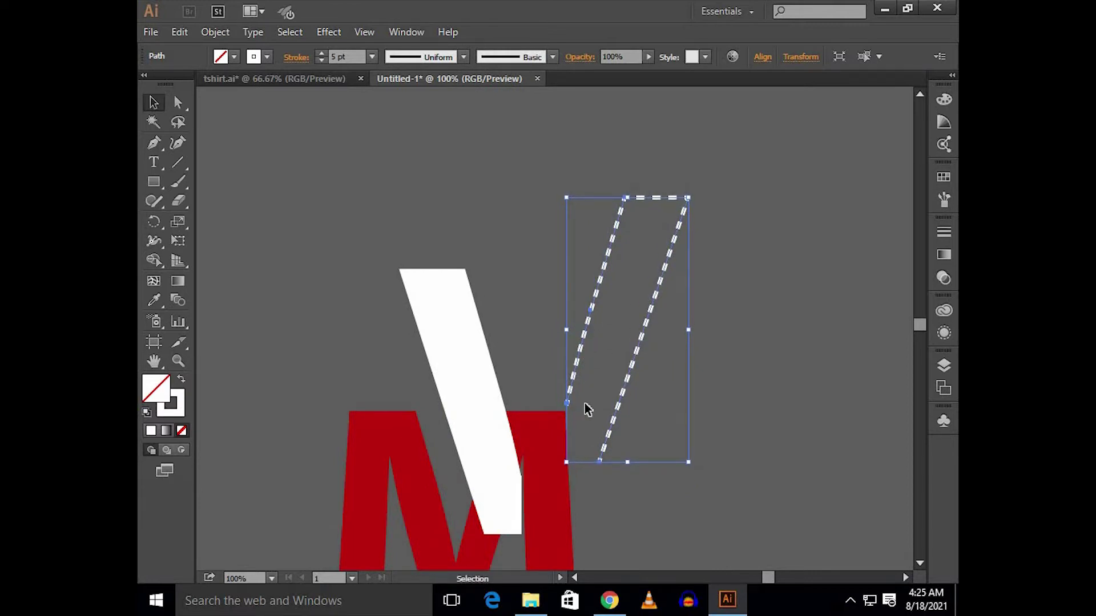
Extend the dashed V half's right line by moving its lower endpoint down beside the M's right leg
{"action": "key", "text": "a"}
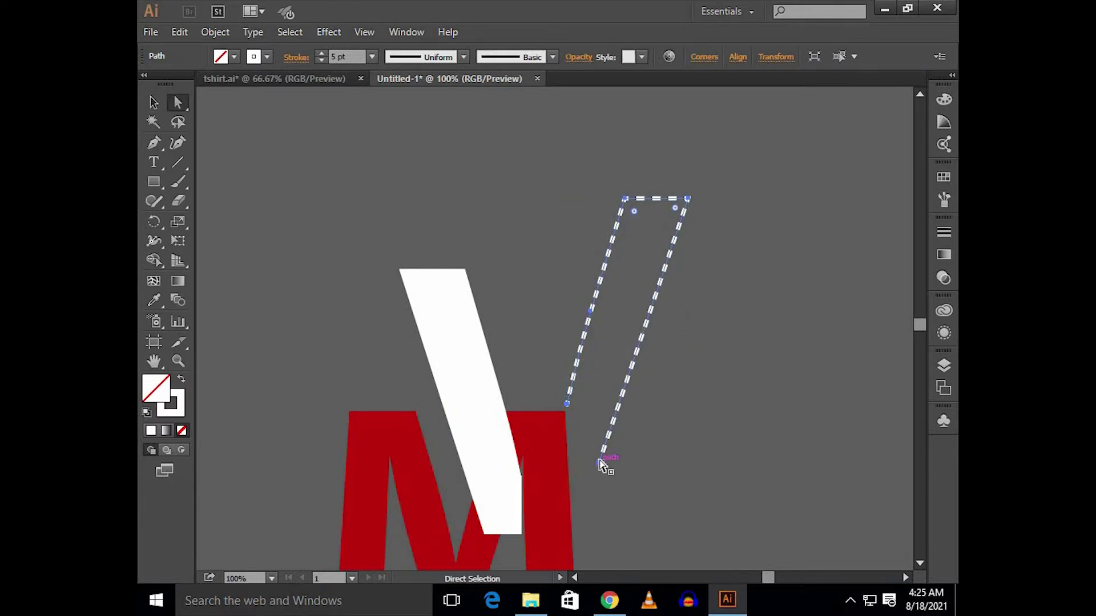
{"action": "left_click", "coordinate": [599, 463]}
{"action": "left_click_drag", "start_coordinate": [611, 483], "coordinate": [634, 456]}
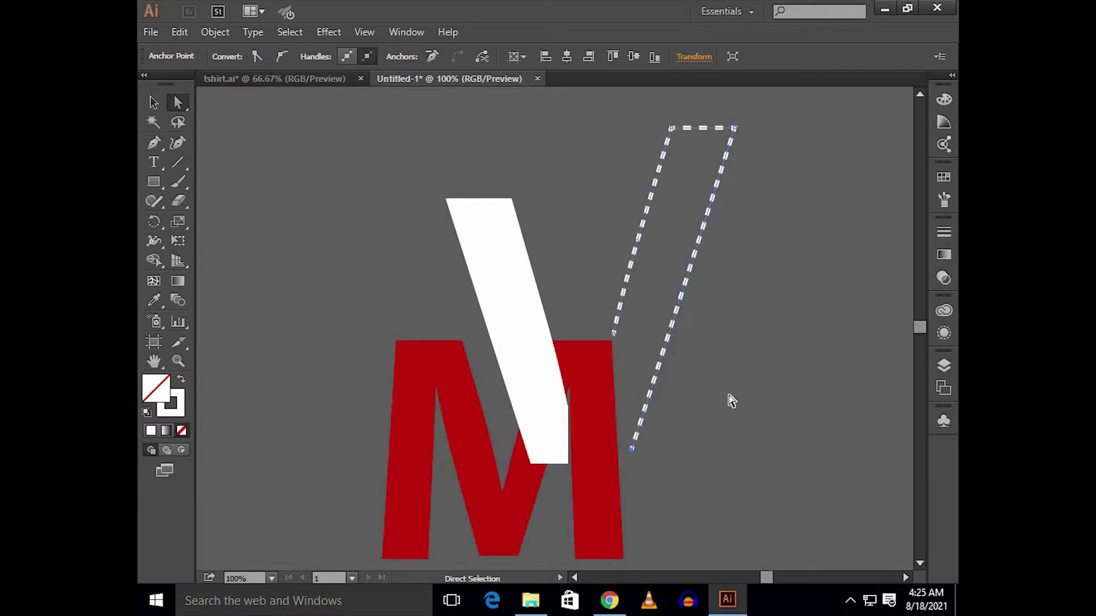
{"action": "left_click", "coordinate": [729, 395]}
{"action": "scroll", "coordinate": [729, 396], "scroll_direction": "down", "scroll_amount": 1}
{"action": "left_click_drag", "start_coordinate": [761, 361], "coordinate": [697, 375]}
{"action": "key", "text": "v"}
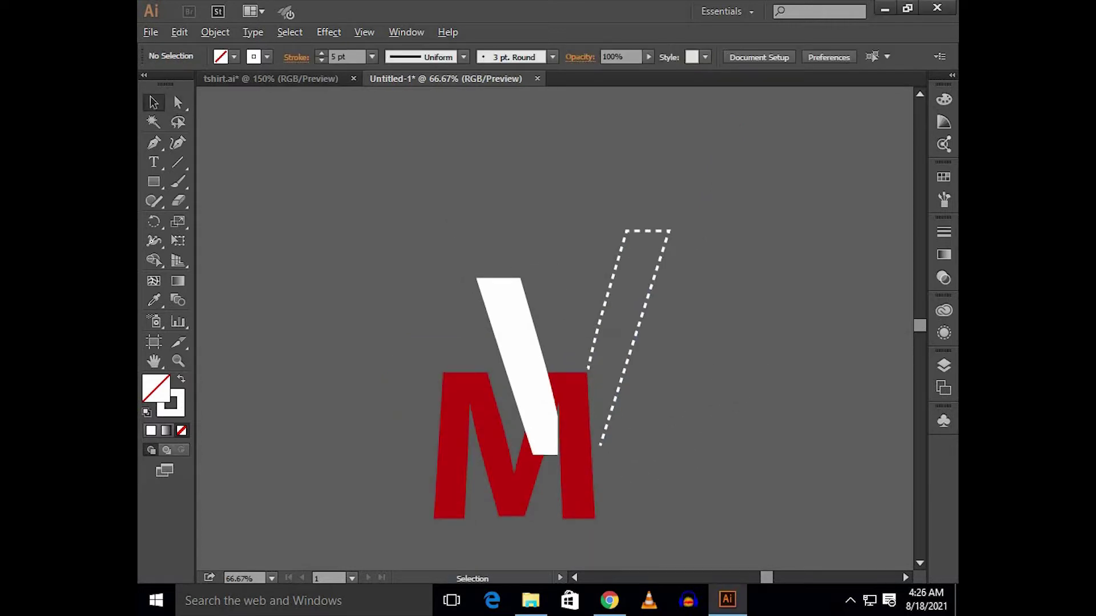
Draw a short straight vertical line with the Pen tool in the empty area left of the M
{"action": "scroll", "coordinate": [402, 440], "scroll_direction": "up", "scroll_amount": 1}
{"action": "left_click_drag", "start_coordinate": [402, 439], "coordinate": [470, 308]}
{"action": "scroll", "coordinate": [484, 277], "scroll_direction": "up", "scroll_amount": 1}
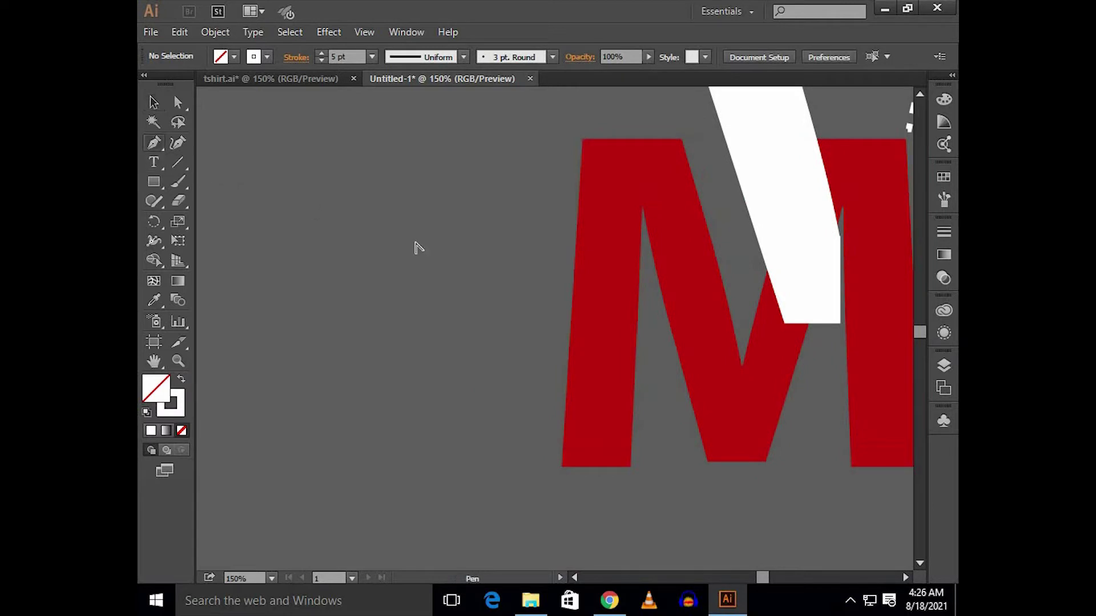
{"action": "scroll", "coordinate": [419, 245], "scroll_direction": "up", "scroll_amount": 1}
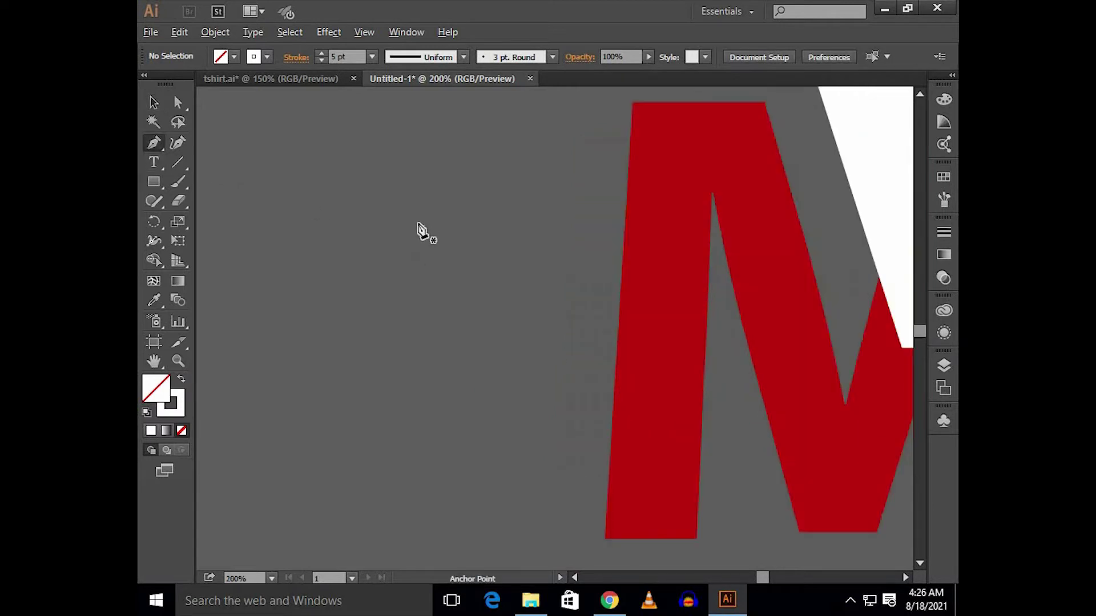
{"action": "left_click", "coordinate": [420, 351]}
{"action": "key", "text": "v"}
Make the short vertical line's stroke solid by turning off its dashes, and shift the line slightly down and left
{"action": "mouse_move", "coordinate": [282, 133]}
{"action": "left_mouse_down"}
{"action": "mouse_move", "coordinate": [454, 268]}
{"action": "mouse_move", "coordinate": [461, 252]}
{"action": "left_mouse_up"}
{"action": "left_click", "coordinate": [291, 59]}
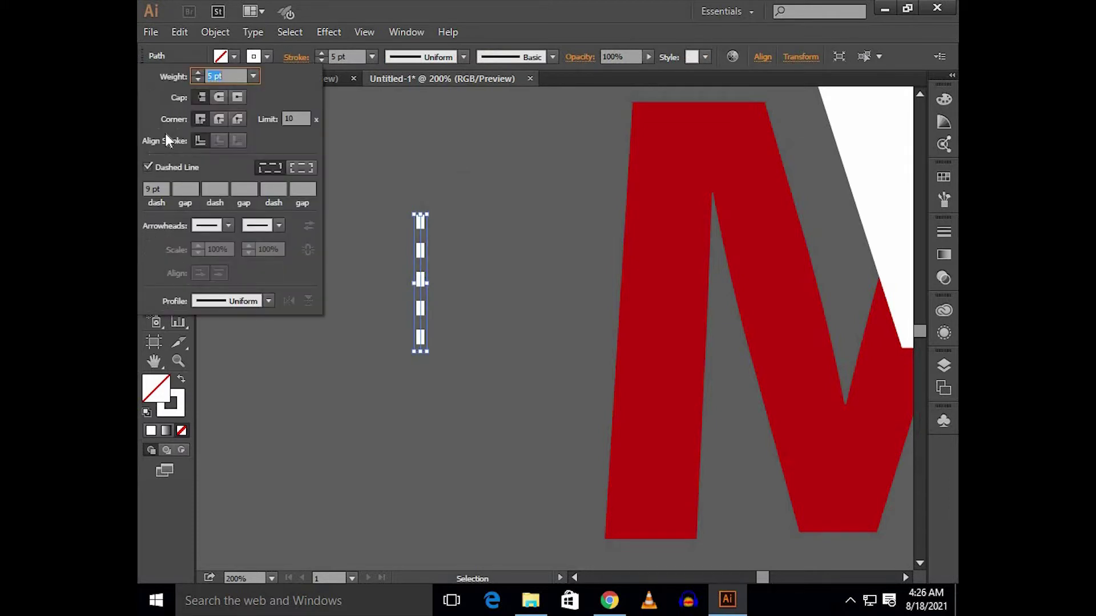
{"action": "left_click", "coordinate": [173, 166]}
{"action": "left_click", "coordinate": [404, 266]}
{"action": "left_click", "coordinate": [421, 276]}
{"action": "left_click_drag", "start_coordinate": [421, 276], "coordinate": [393, 307]}
Expand the vertical line's fill and stroke into a filled shape
{"action": "left_click", "coordinate": [225, 36]}
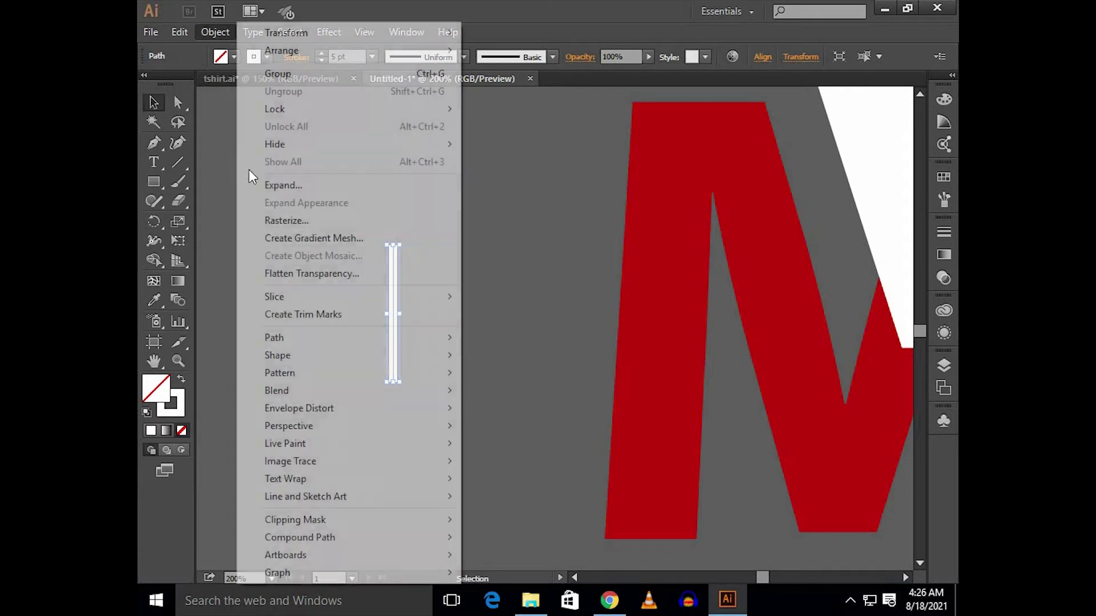
{"action": "left_click", "coordinate": [271, 190]}
{"action": "left_click", "coordinate": [498, 386]}
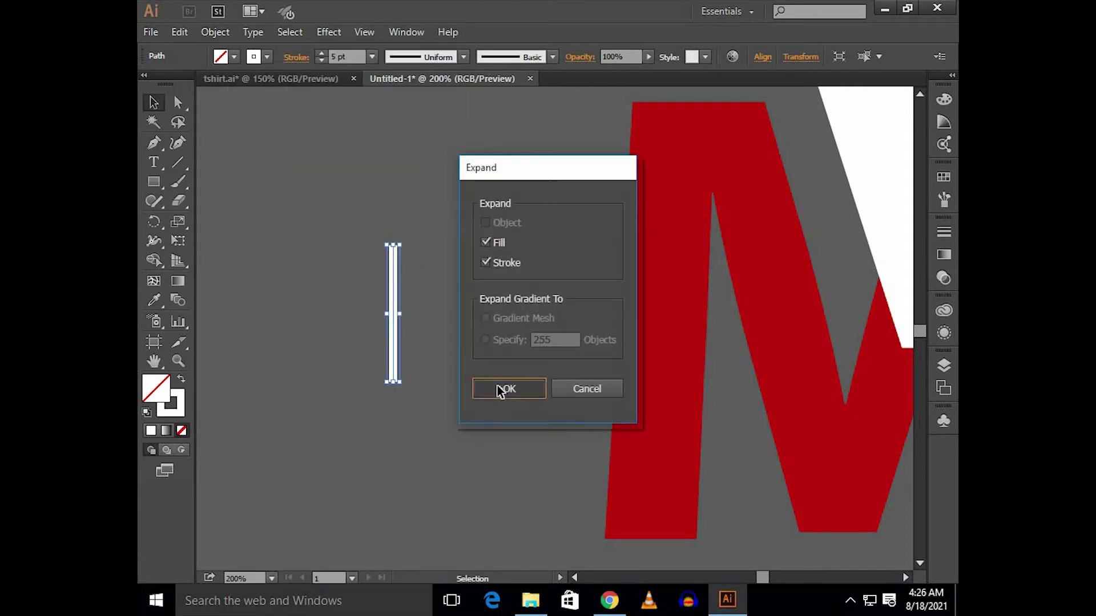
{"action": "left_click", "coordinate": [457, 304]}
Make the expanded white bar slightly narrower
{"action": "scroll", "coordinate": [410, 290], "scroll_direction": "up", "scroll_amount": 2}
{"action": "left_click", "coordinate": [367, 314]}
{"action": "scroll", "coordinate": [369, 315], "scroll_direction": "up", "scroll_amount": 3}
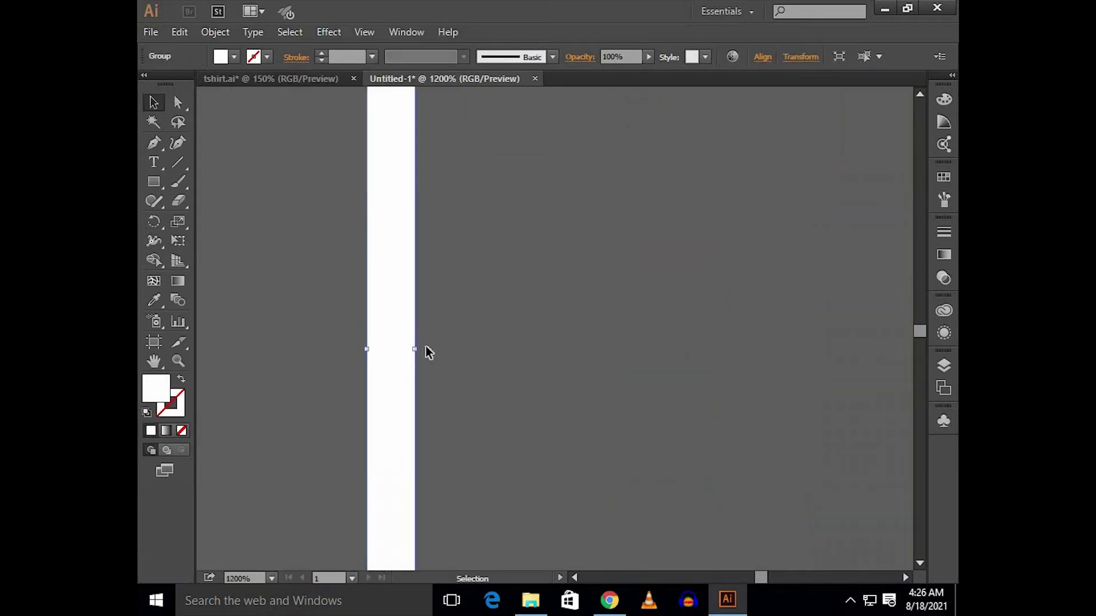
{"action": "left_click_drag", "start_coordinate": [414, 350], "coordinate": [407, 350]}
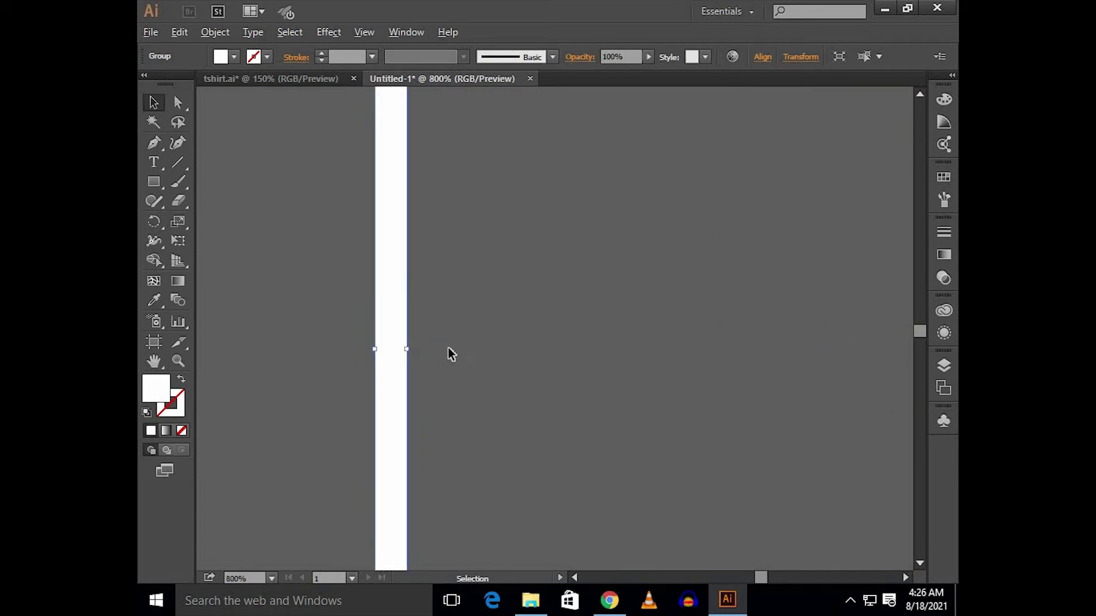
{"action": "scroll", "coordinate": [431, 339], "scroll_direction": "down", "scroll_amount": 2}
Rotate the white bar to a rising diagonal and place a parallel copy just below it
{"action": "left_click_drag", "start_coordinate": [490, 296], "coordinate": [510, 248]}
{"action": "left_click_drag", "start_coordinate": [443, 507], "coordinate": [253, 438]}
{"action": "left_click_drag", "start_coordinate": [441, 307], "coordinate": [457, 327]}
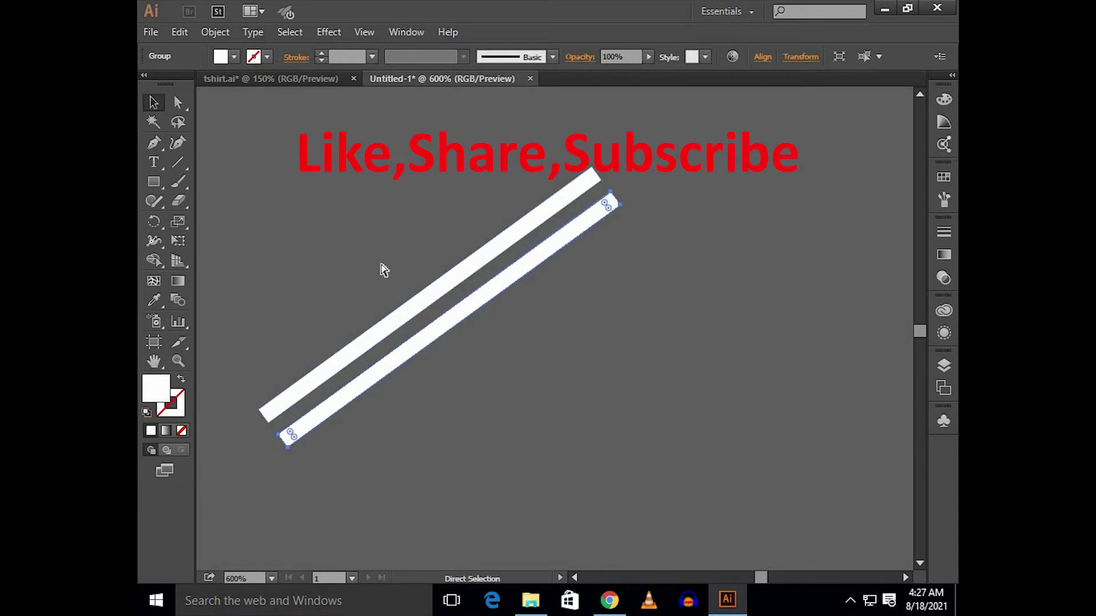
Repeat the copy to build an evenly spaced stack of diagonal white bars, and group all the bars
{"action": "key", "text": "ctrl+d"}
{"action": "key", "text": "ctrl+d"}
{"action": "key", "text": "ctrl+d"}
{"action": "key", "text": "ctrl+d"}
{"action": "key", "text": "ctrl+d"}
{"action": "key", "text": "ctrl+d"}
{"action": "key", "text": "ctrl+d"}
{"action": "key", "text": "ctrl+d"}
{"action": "key", "text": "ctrl+d"}
{"action": "key", "text": "ctrl+d"}
{"action": "key", "text": "ctrl+d"}
{"action": "key", "text": "ctrl+d"}
{"action": "scroll", "coordinate": [372, 237], "scroll_direction": "down", "scroll_amount": 3}
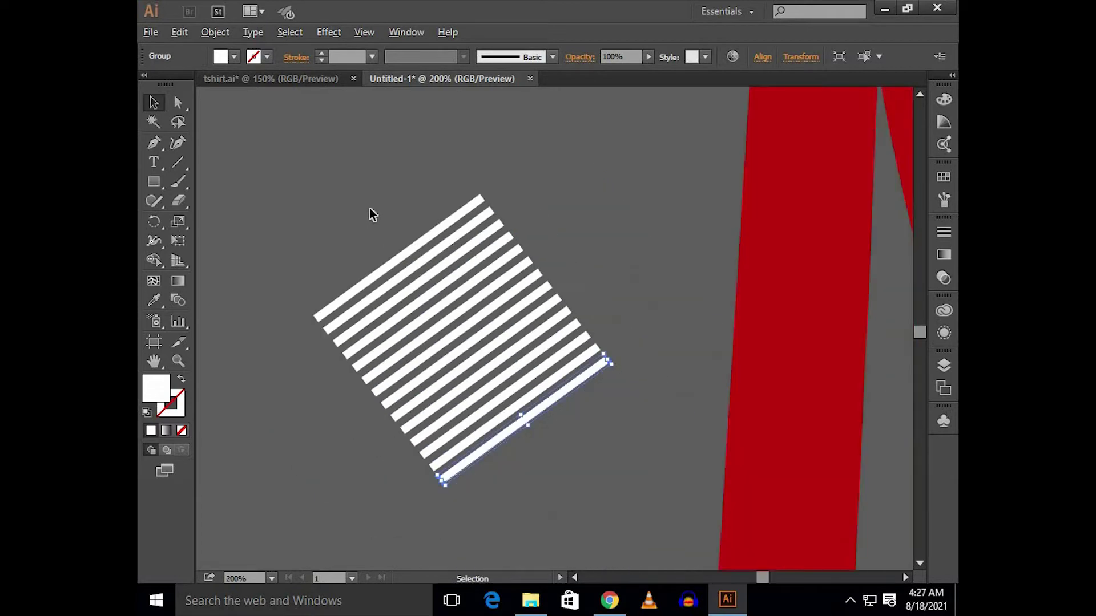
{"action": "key", "text": "ctrl+d"}
{"action": "left_click_drag", "start_coordinate": [480, 412], "coordinate": [481, 411]}
{"action": "key", "text": "ctrl+g"}
Place the bar group over the lower part of the M's left leg, tilt it flatter and widen it to cover the leg
{"action": "left_click_drag", "start_coordinate": [472, 290], "coordinate": [463, 356]}
{"action": "left_click_drag", "start_coordinate": [536, 406], "coordinate": [478, 475]}
{"action": "left_click_drag", "start_coordinate": [472, 377], "coordinate": [465, 355]}
{"action": "scroll", "coordinate": [506, 340], "scroll_direction": "up", "scroll_amount": 1}
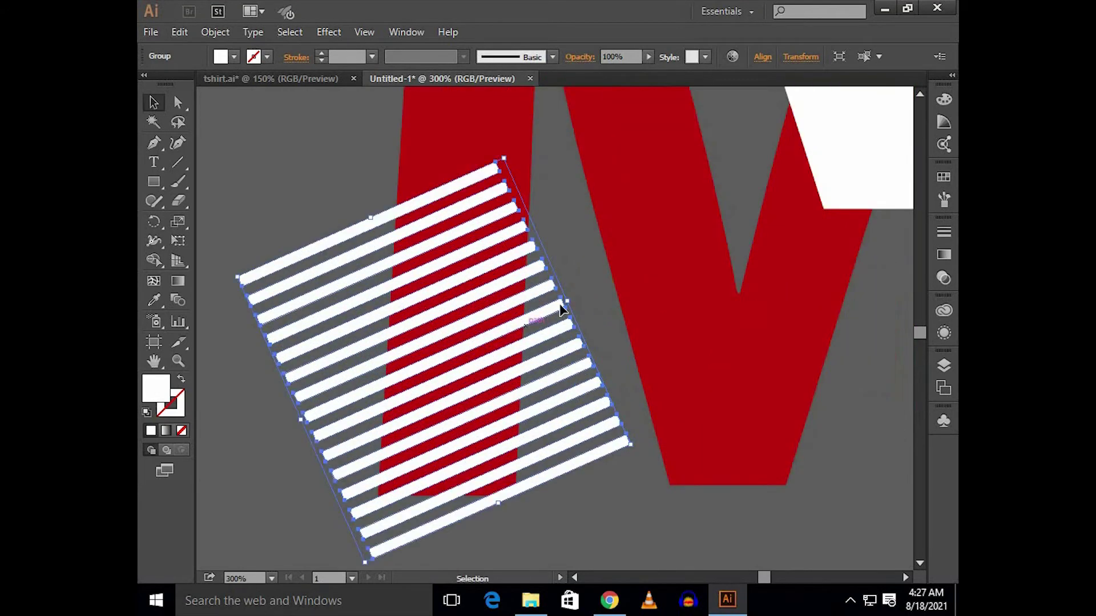
{"action": "left_click_drag", "start_coordinate": [568, 301], "coordinate": [600, 286]}
{"action": "mouse_move", "coordinate": [484, 298]}
{"action": "left_mouse_down"}
{"action": "mouse_move", "coordinate": [507, 291]}
{"action": "mouse_move", "coordinate": [497, 306]}
{"action": "left_mouse_up"}
{"action": "scroll", "coordinate": [496, 306], "scroll_direction": "down", "scroll_amount": 1}
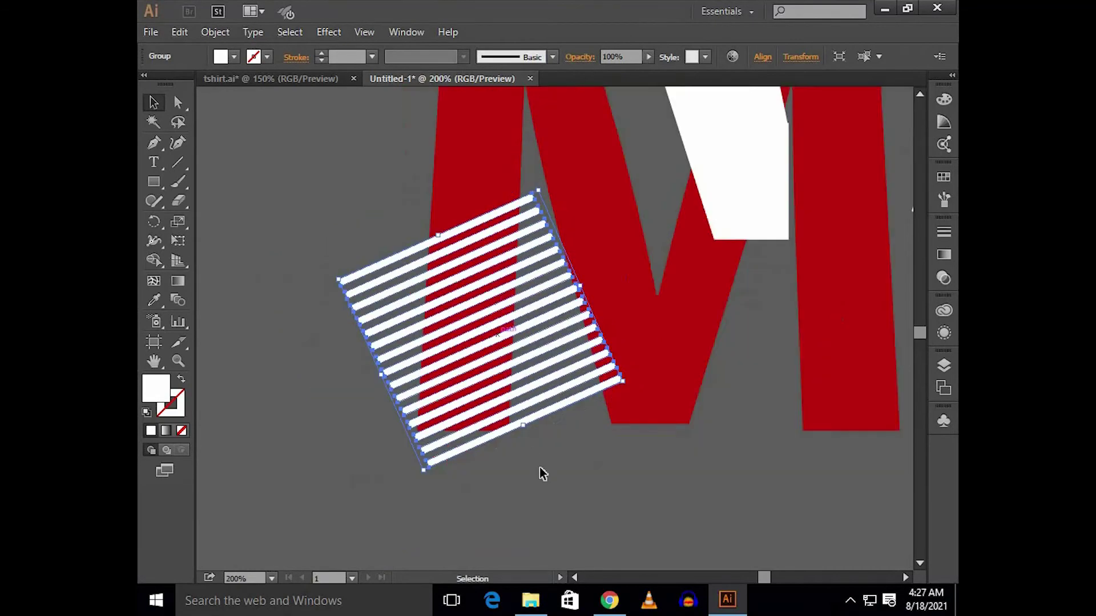
Duplicate the bar group over the lower part of the M's right leg
{"action": "left_click", "coordinate": [538, 468]}
{"action": "scroll", "coordinate": [528, 455], "scroll_direction": "down", "scroll_amount": 1}
{"action": "left_click_drag", "start_coordinate": [478, 449], "coordinate": [397, 447]}
{"action": "left_click_drag", "start_coordinate": [429, 329], "coordinate": [702, 353]}
{"action": "left_click", "coordinate": [807, 318]}
{"action": "left_click_drag", "start_coordinate": [807, 318], "coordinate": [845, 343]}
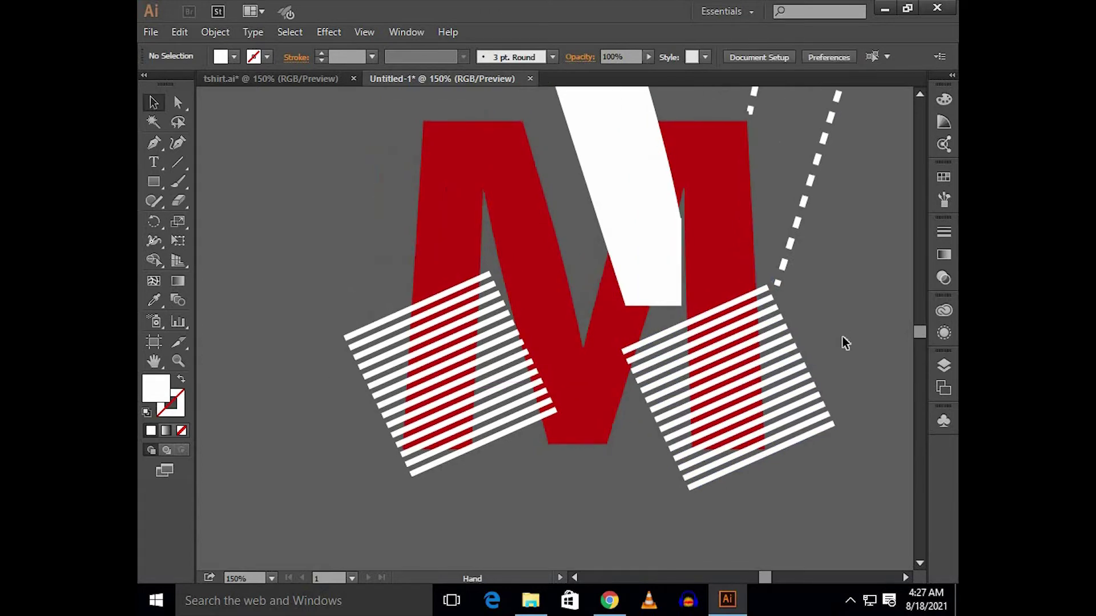
Select the M with both bar groups and use Shape Builder to cut the top white bars out of the left leg
{"action": "left_click", "coordinate": [447, 223]}
{"action": "left_click", "coordinate": [455, 308], "text": "shift"}
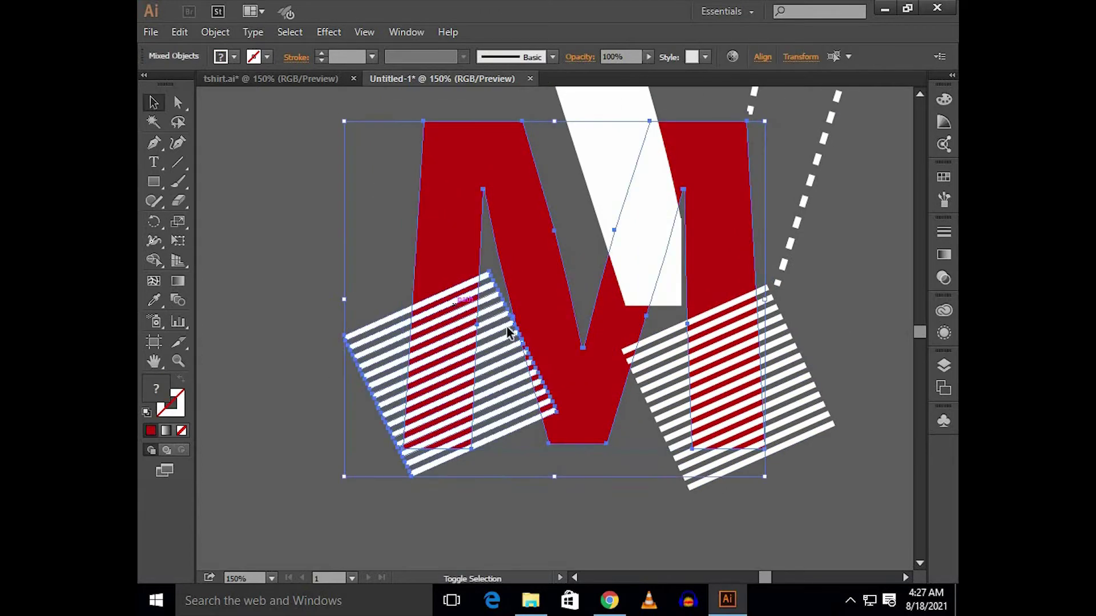
{"action": "left_click", "coordinate": [659, 347], "text": "shift"}
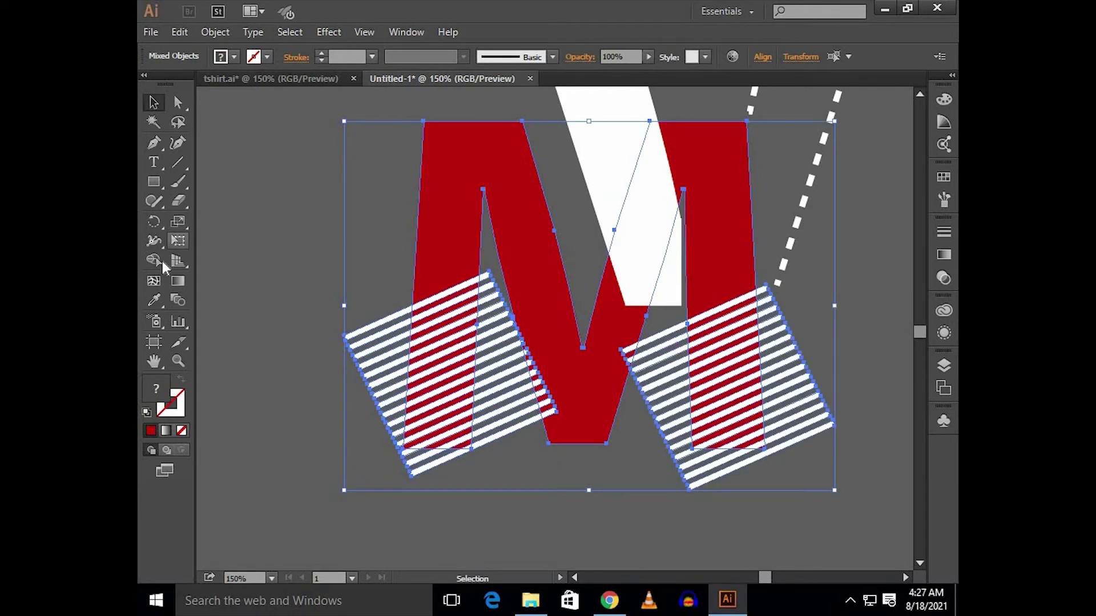
{"action": "scroll", "coordinate": [404, 318], "scroll_direction": "up", "scroll_amount": 4}
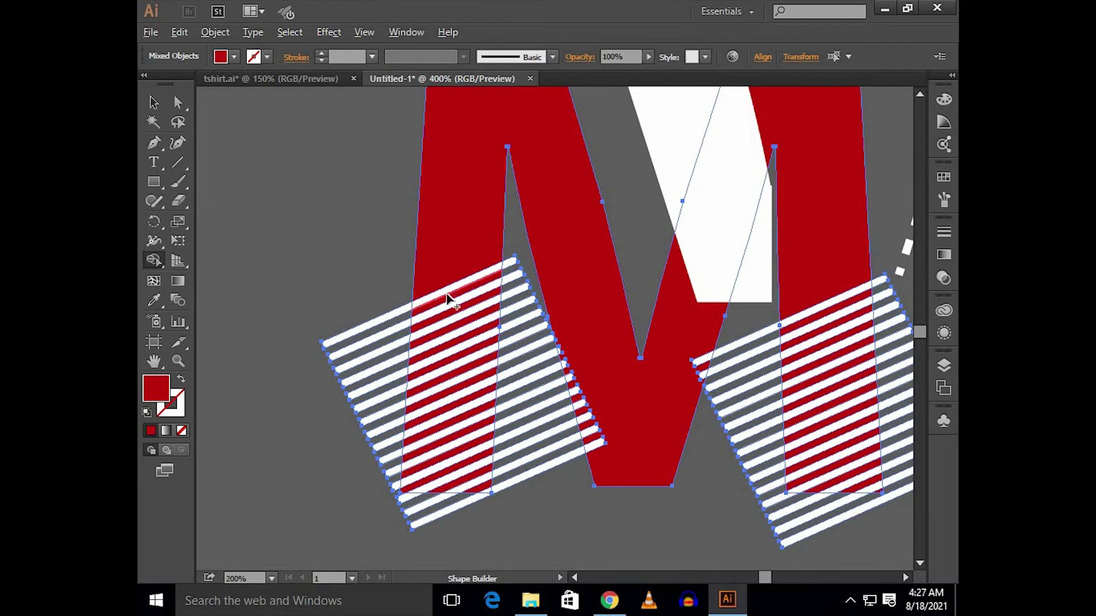
{"action": "left_click", "coordinate": [514, 259], "text": "alt"}
{"action": "left_click", "coordinate": [621, 200], "text": "alt"}
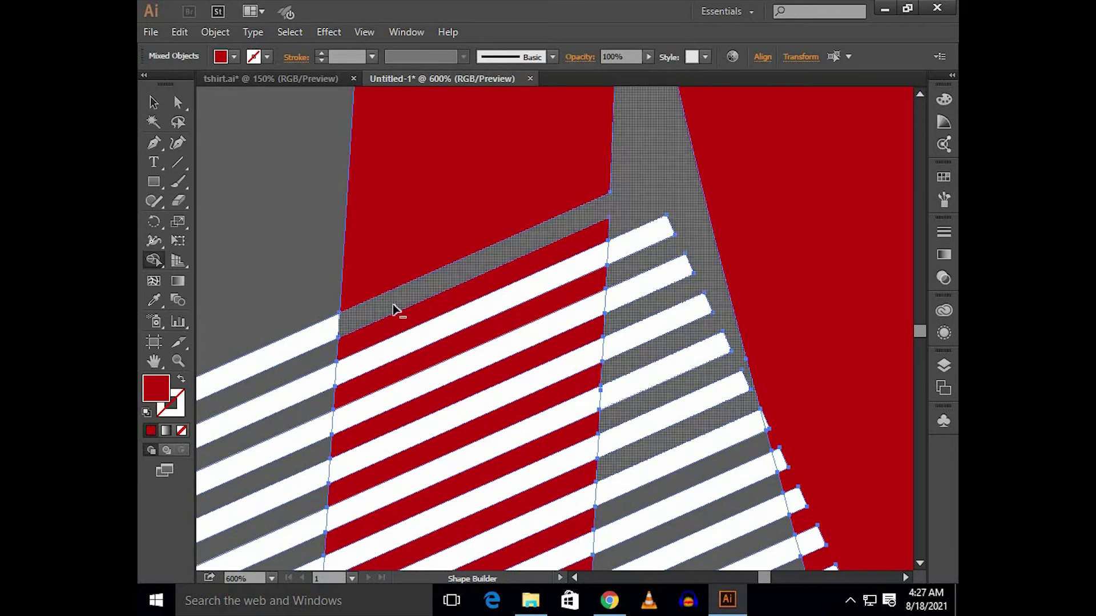
{"action": "left_click", "coordinate": [331, 329], "text": "alt"}
{"action": "left_click", "coordinate": [387, 358], "text": "alt"}
{"action": "left_click", "coordinate": [307, 384], "text": "alt"}
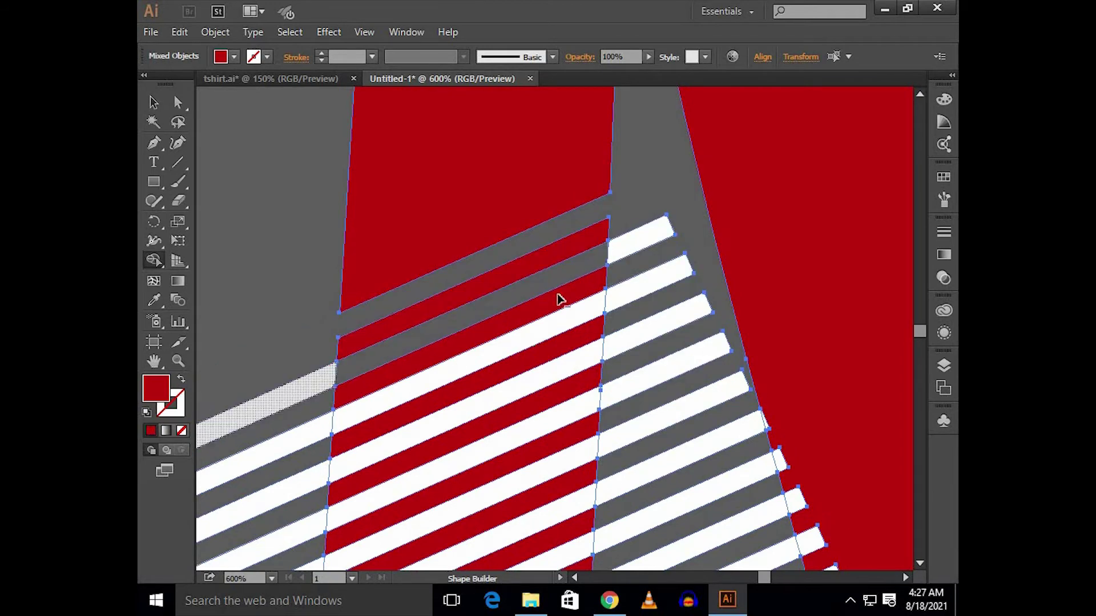
{"action": "left_click", "coordinate": [631, 251], "text": "alt"}
Cut the middle white bars out of the M's left leg with Shape Builder, including their overhanging ends
{"action": "scroll", "coordinate": [633, 275], "scroll_direction": "down", "scroll_amount": 1}
{"action": "left_click_drag", "start_coordinate": [609, 267], "coordinate": [305, 395]}
{"action": "scroll", "coordinate": [365, 342], "scroll_direction": "down", "scroll_amount": 4}
{"action": "left_click_drag", "start_coordinate": [371, 283], "coordinate": [737, 125]}
{"action": "left_click_drag", "start_coordinate": [759, 160], "coordinate": [282, 368]}
{"action": "left_click_drag", "start_coordinate": [548, 305], "coordinate": [748, 214]}
{"action": "scroll", "coordinate": [748, 217], "scroll_direction": "down", "scroll_amount": 1}
{"action": "mouse_move", "coordinate": [748, 201]}
{"action": "left_mouse_down"}
{"action": "mouse_move", "coordinate": [348, 383]}
{"action": "mouse_move", "coordinate": [737, 255]}
{"action": "left_mouse_up"}
{"action": "left_click_drag", "start_coordinate": [737, 302], "coordinate": [356, 477]}
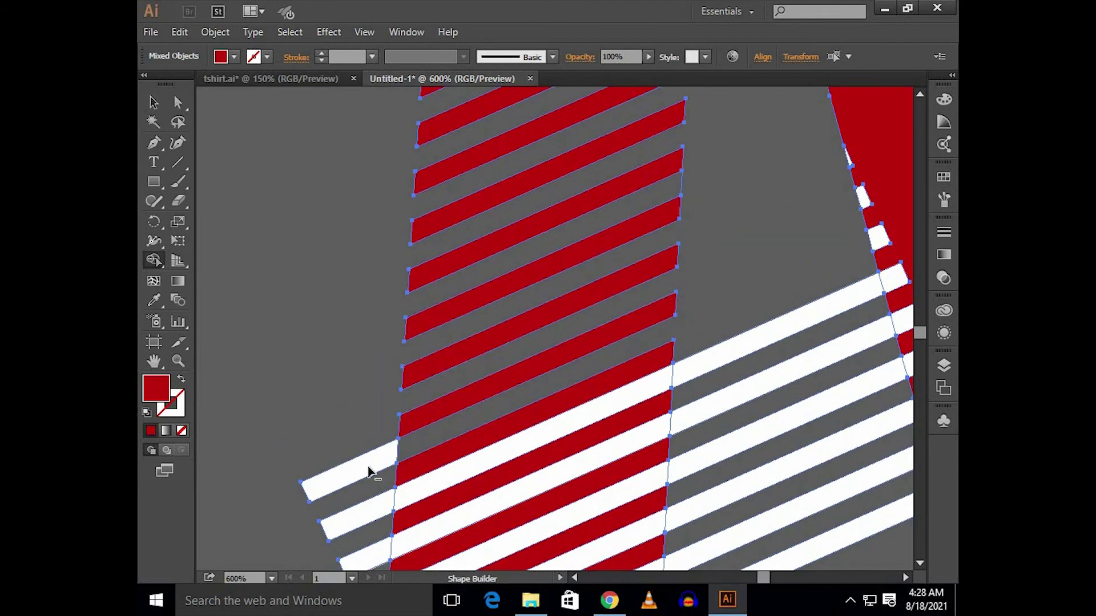
{"action": "scroll", "coordinate": [349, 494], "scroll_direction": "down", "scroll_amount": 2}
{"action": "left_click_drag", "start_coordinate": [360, 404], "coordinate": [719, 242]}
{"action": "scroll", "coordinate": [671, 262], "scroll_direction": "down", "scroll_amount": 1}
{"action": "left_click_drag", "start_coordinate": [391, 426], "coordinate": [736, 271]}
{"action": "left_click_drag", "start_coordinate": [736, 311], "coordinate": [394, 472]}
{"action": "left_click_drag", "start_coordinate": [562, 436], "coordinate": [719, 368]}
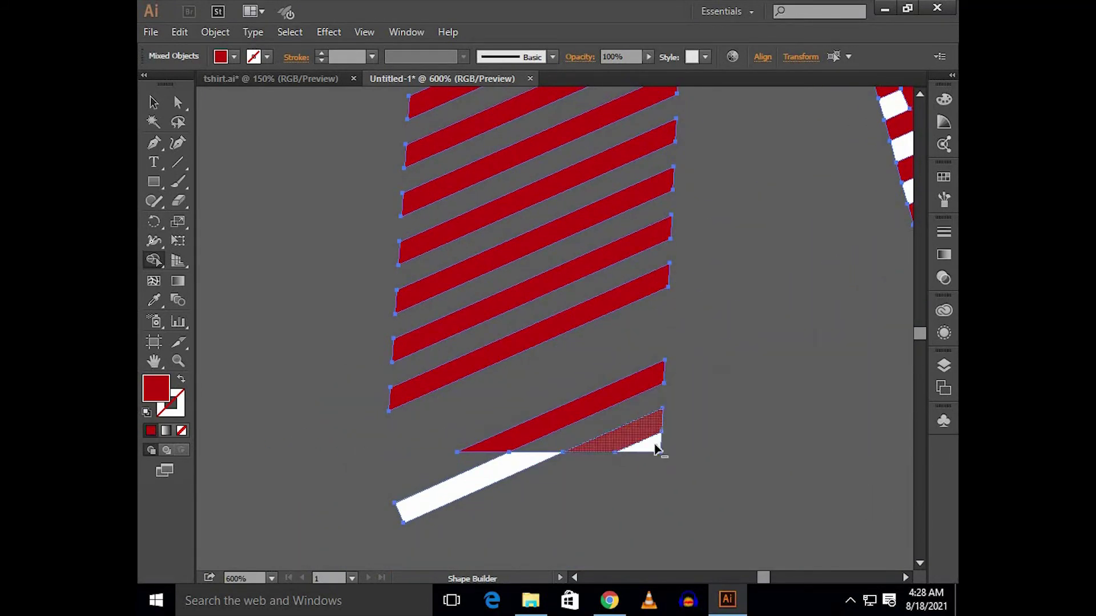
{"action": "scroll", "coordinate": [529, 421], "scroll_direction": "down", "scroll_amount": 2}
{"action": "key", "text": "ctrl+z"}
{"action": "key", "text": "ctrl+z"}
{"action": "key", "text": "ctrl+z"}
{"action": "key", "text": "ctrl+z"}
Cut the remaining white bars out of the foot of the M's left leg, keeping the red stripes between them
{"action": "scroll", "coordinate": [563, 412], "scroll_direction": "up", "scroll_amount": 2}
{"action": "left_click", "coordinate": [562, 354], "text": "alt"}
{"action": "left_click_drag", "start_coordinate": [365, 488], "coordinate": [736, 327]}
{"action": "left_click_drag", "start_coordinate": [736, 371], "coordinate": [511, 474]}
{"action": "left_click_drag", "start_coordinate": [736, 421], "coordinate": [411, 565]}
{"action": "scroll", "coordinate": [587, 474], "scroll_direction": "down", "scroll_amount": 1}
Cut the upper white bars out of the M's right leg with Shape Builder, including their overhanging ends
{"action": "scroll", "coordinate": [587, 474], "scroll_direction": "up", "scroll_amount": 2}
{"action": "left_click_drag", "start_coordinate": [594, 468], "coordinate": [533, 225]}
{"action": "scroll", "coordinate": [545, 203], "scroll_direction": "up", "scroll_amount": 4}
{"action": "scroll", "coordinate": [553, 204], "scroll_direction": "down", "scroll_amount": 6}
{"action": "scroll", "coordinate": [494, 286], "scroll_direction": "up", "scroll_amount": 2}
{"action": "left_click_drag", "start_coordinate": [457, 290], "coordinate": [810, 134]}
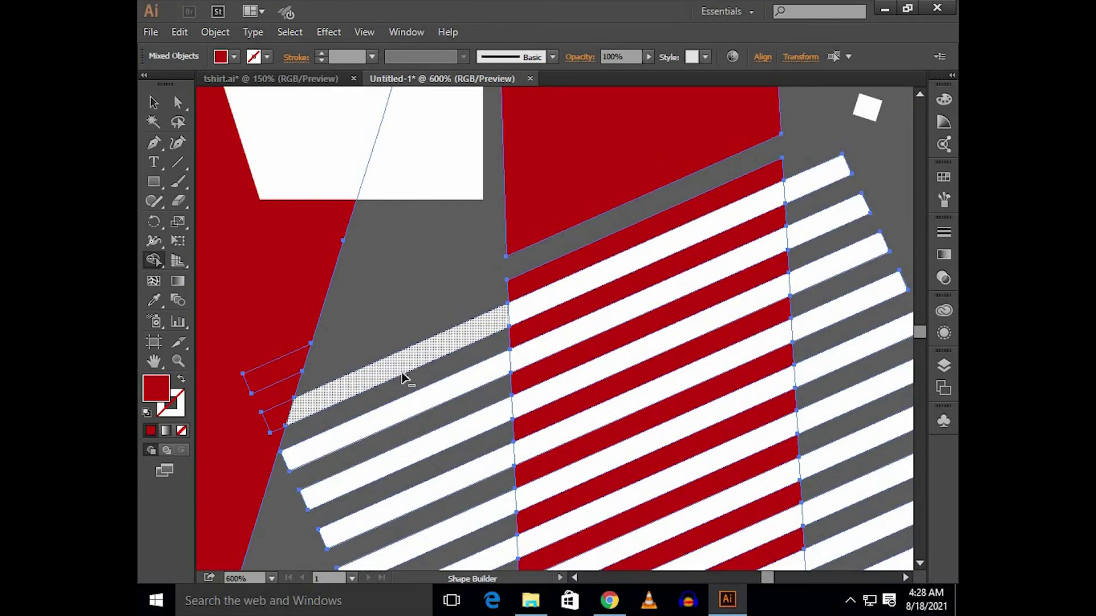
{"action": "left_click_drag", "start_coordinate": [406, 371], "coordinate": [816, 179]}
{"action": "left_click", "coordinate": [822, 222], "text": "alt"}
{"action": "left_click", "coordinate": [824, 269], "text": "alt"}
{"action": "left_click", "coordinate": [759, 250], "text": "alt"}
{"action": "left_click", "coordinate": [759, 297], "text": "alt"}
Remove the remaining white bars across and beside the lower part of the M's right leg
{"action": "left_click_drag", "start_coordinate": [819, 364], "coordinate": [825, 319]}
{"action": "left_click_drag", "start_coordinate": [474, 378], "coordinate": [482, 421]}
{"action": "left_click_drag", "start_coordinate": [487, 459], "coordinate": [489, 510]}
{"action": "scroll", "coordinate": [489, 491], "scroll_direction": "down", "scroll_amount": 3}
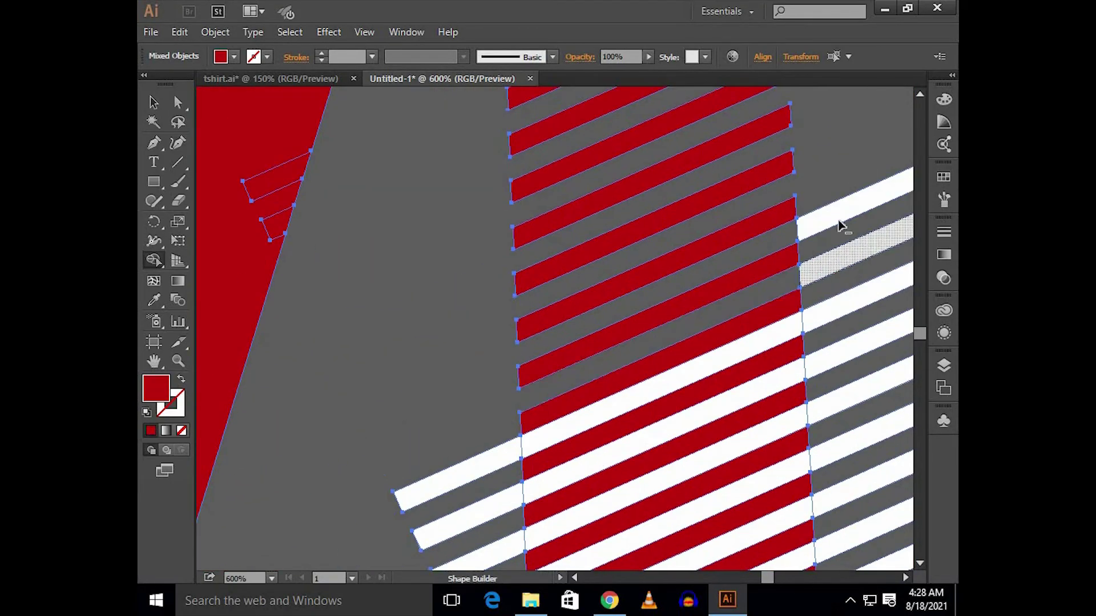
{"action": "scroll", "coordinate": [838, 252], "scroll_direction": "down", "scroll_amount": 1}
{"action": "left_click_drag", "start_coordinate": [485, 437], "coordinate": [742, 324]}
{"action": "scroll", "coordinate": [839, 320], "scroll_direction": "down", "scroll_amount": 1}
{"action": "mouse_move", "coordinate": [838, 290]}
{"action": "left_mouse_down"}
{"action": "mouse_move", "coordinate": [841, 329]}
{"action": "mouse_move", "coordinate": [798, 433]}
{"action": "left_mouse_up"}
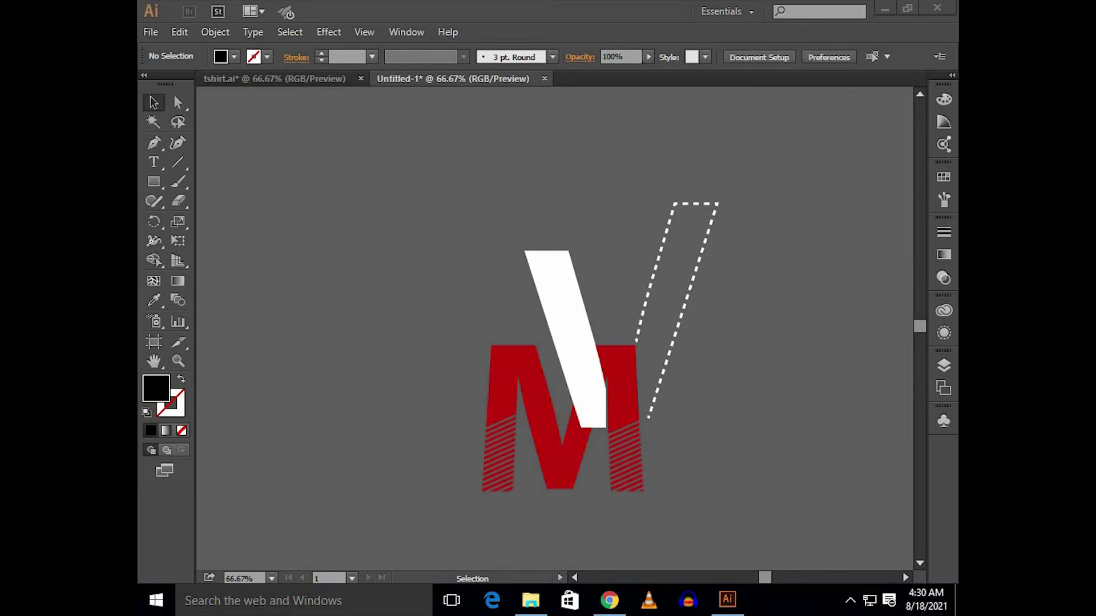
Add the text "NE-" to the upper left of the logo and enlarge it to a large heading
{"action": "key", "text": "ctrl+equal"}
{"action": "key", "text": "t"}
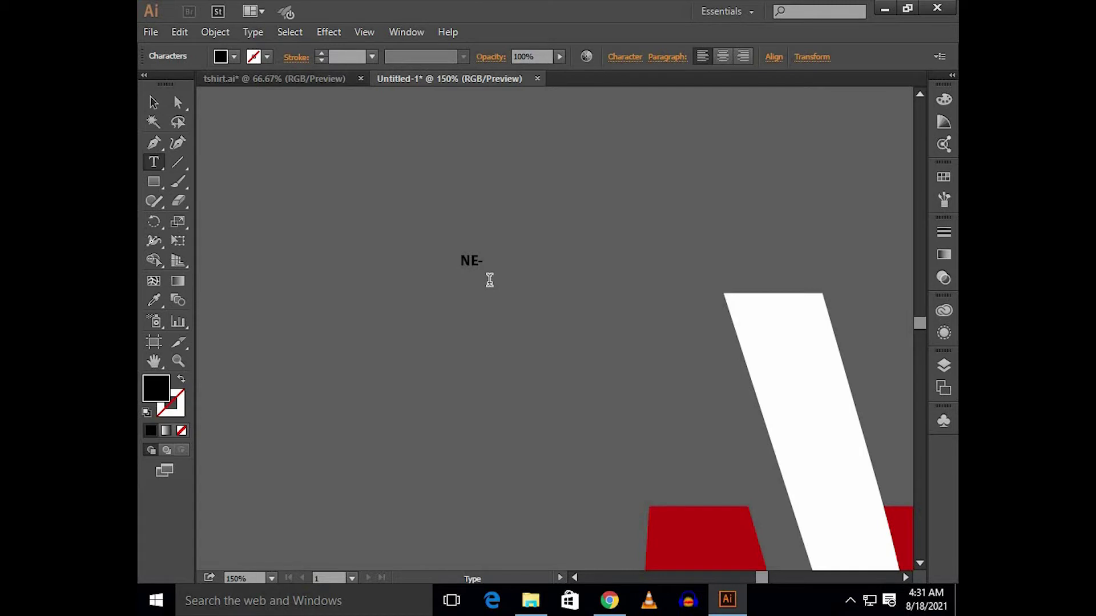
{"action": "left_click", "coordinate": [153, 102]}
{"action": "left_click_drag", "start_coordinate": [484, 270], "coordinate": [563, 323]}
{"action": "left_click_drag", "start_coordinate": [416, 306], "coordinate": [323, 327]}
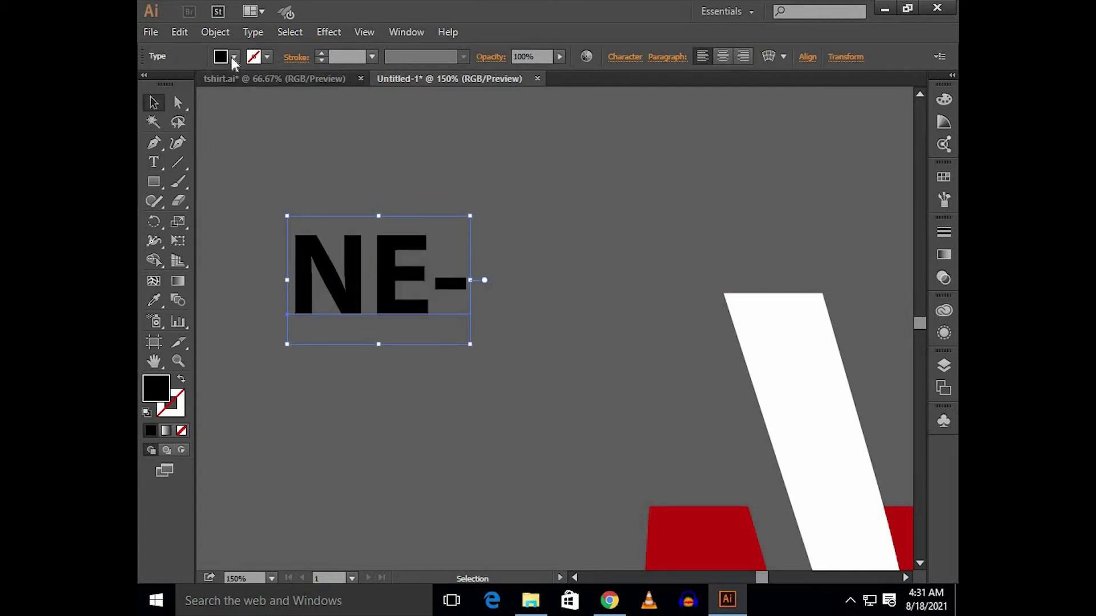
Fill the "NE-" text with white and move it slightly left
{"action": "left_click", "coordinate": [234, 57]}
{"action": "left_click", "coordinate": [166, 86]}
{"action": "left_click_drag", "start_coordinate": [396, 258], "coordinate": [344, 250]}
Duplicate the "NE-" text to its right, leaving a gap, and change the copy to "ER"
{"action": "left_click_drag", "start_coordinate": [349, 256], "coordinate": [607, 255]}
{"action": "double_click", "coordinate": [611, 255]}
{"action": "key", "text": "ctrl+a"}
{"action": "key", "text": "BackSpace"}
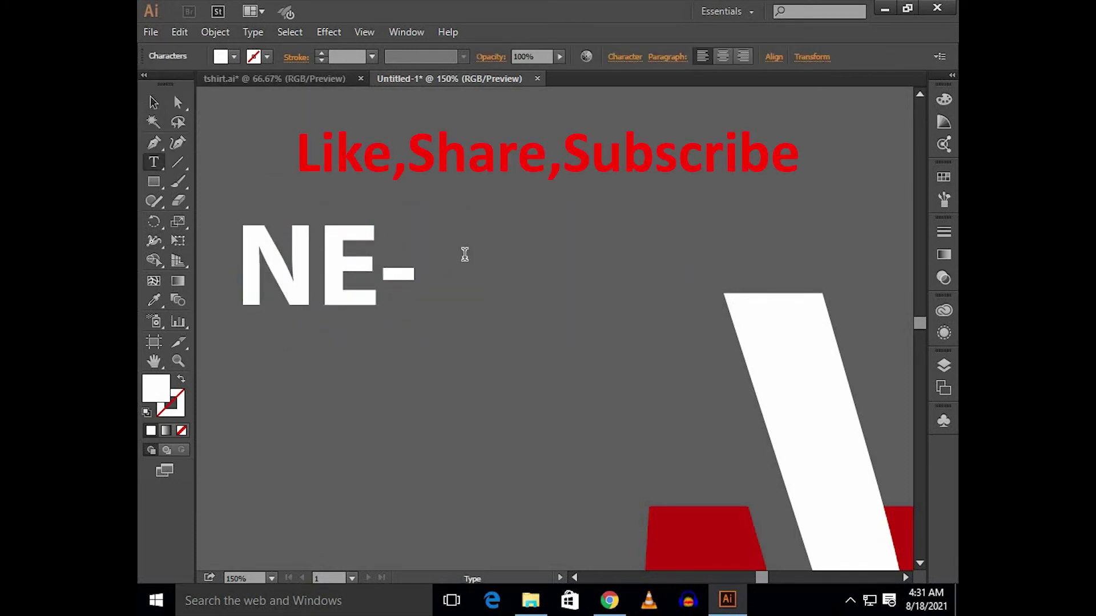
{"action": "type", "text": "ER"}
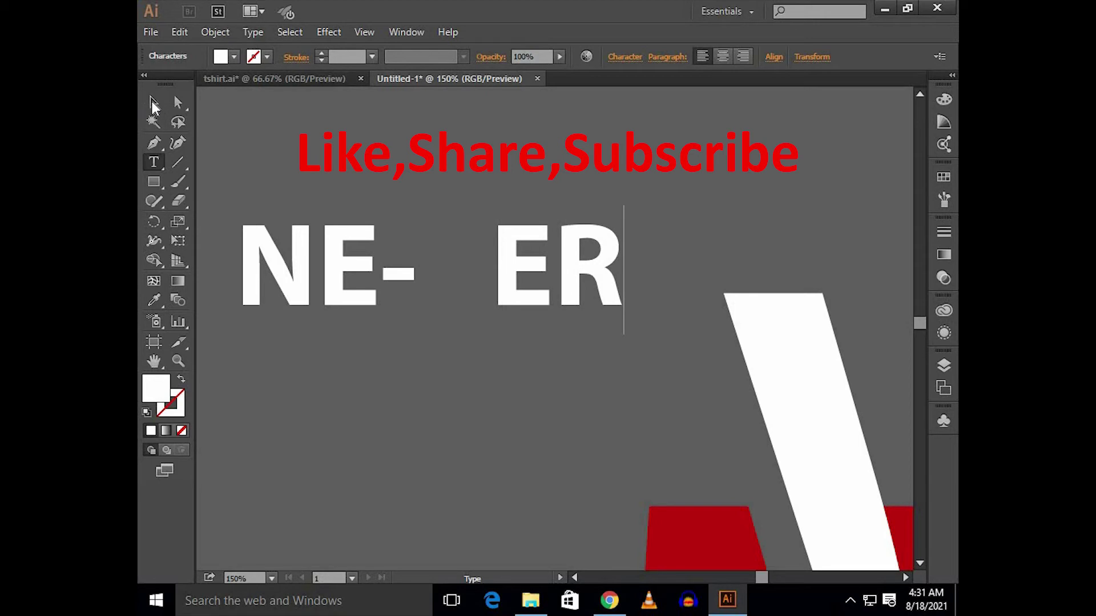
{"action": "key", "text": "Escape"}
{"action": "left_click", "coordinate": [381, 214]}
{"action": "scroll", "coordinate": [381, 214], "scroll_direction": "down", "scroll_amount": 2}
Add the text "IND" below "NE-", to the left of the M
{"action": "left_click_drag", "start_coordinate": [365, 242], "coordinate": [331, 370]}
{"action": "key", "text": "t"}
{"action": "key", "text": "ctrl+z"}
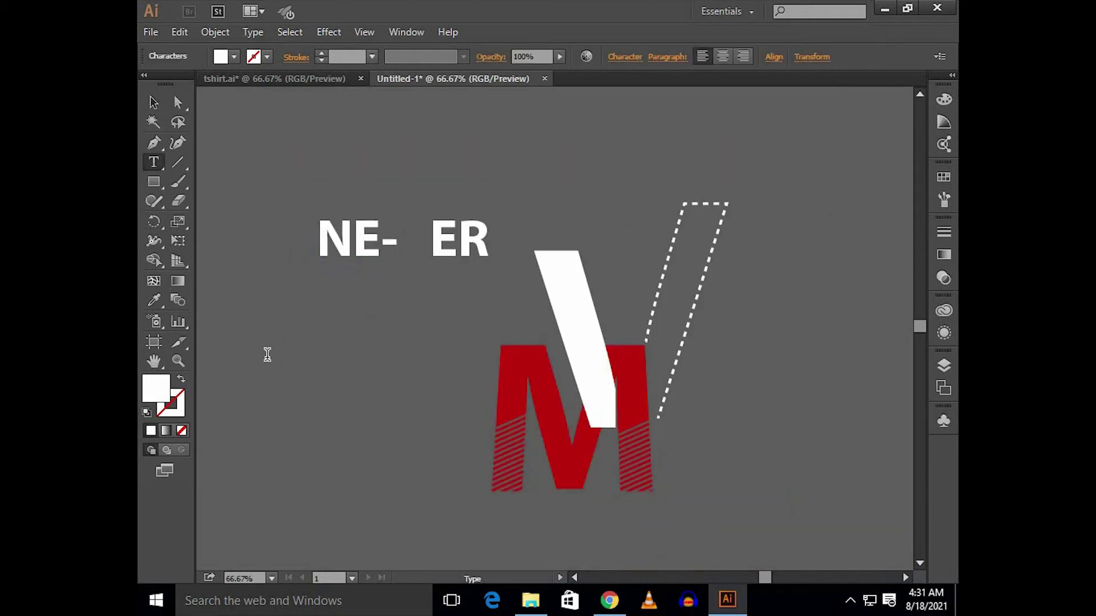
{"action": "left_click", "coordinate": [267, 354]}
{"action": "type", "text": "IND"}
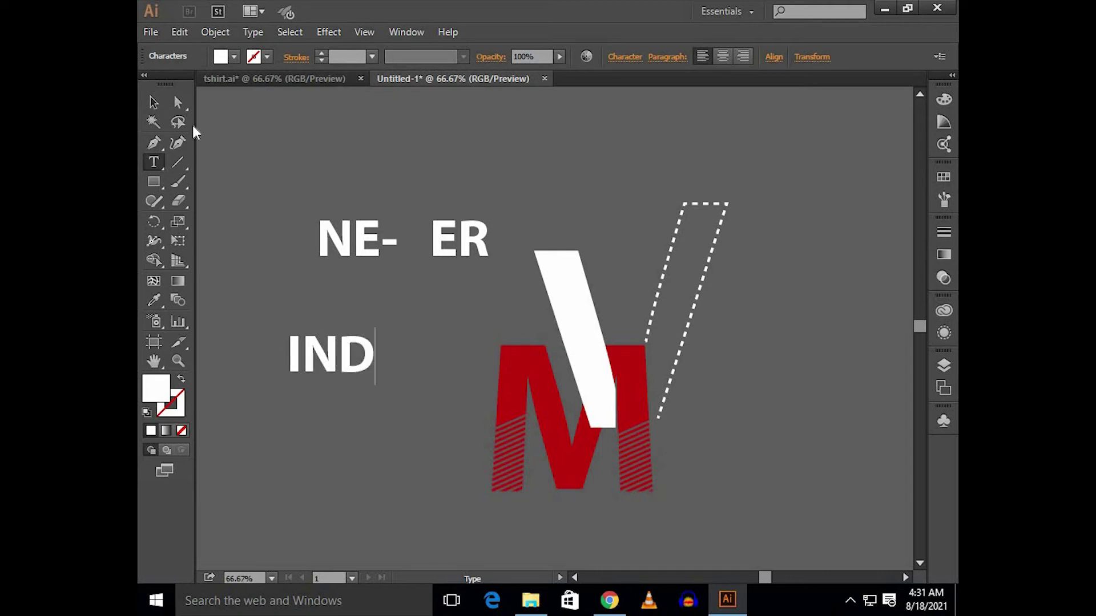
Color the "IND" text with the red sampled from the M using the Eyedropper
{"action": "left_click", "coordinate": [157, 103]}
{"action": "left_click", "coordinate": [234, 57]}
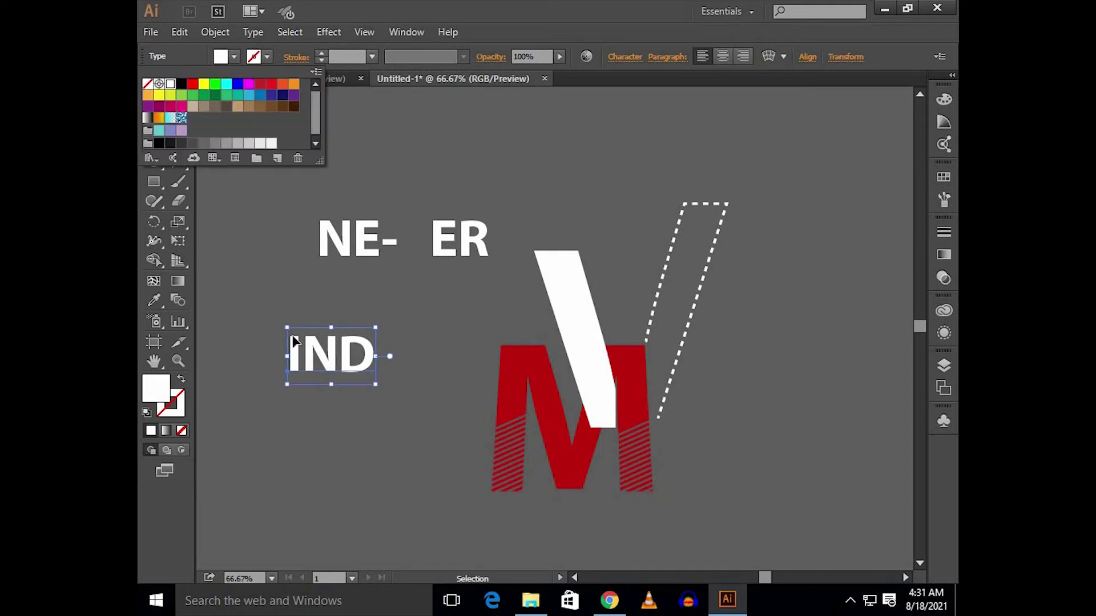
{"action": "left_click", "coordinate": [331, 341]}
{"action": "key", "text": "i"}
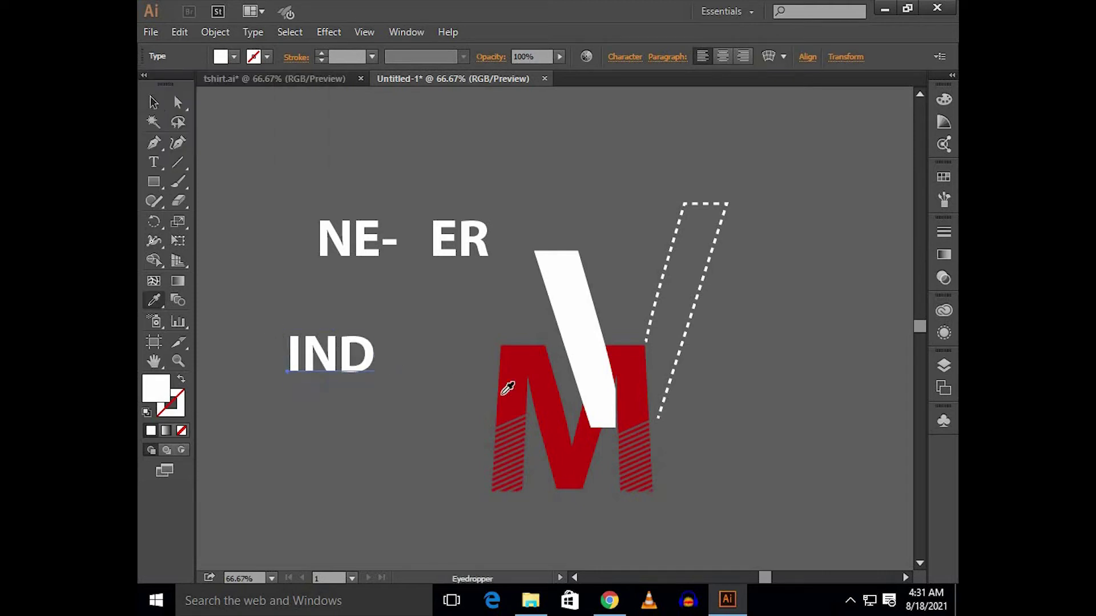
{"action": "left_click", "coordinate": [524, 379]}
{"action": "key", "text": "v"}
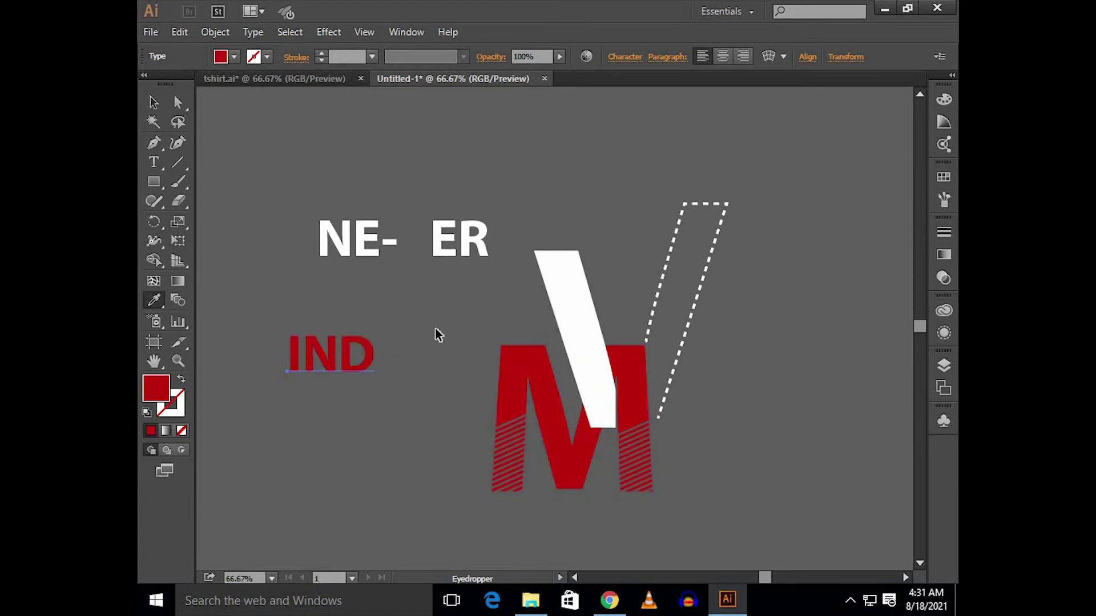
{"action": "left_click", "coordinate": [435, 328]}
Move the red "IND" text onto the lower part of the M's striped right leg
{"action": "left_click", "coordinate": [352, 246]}
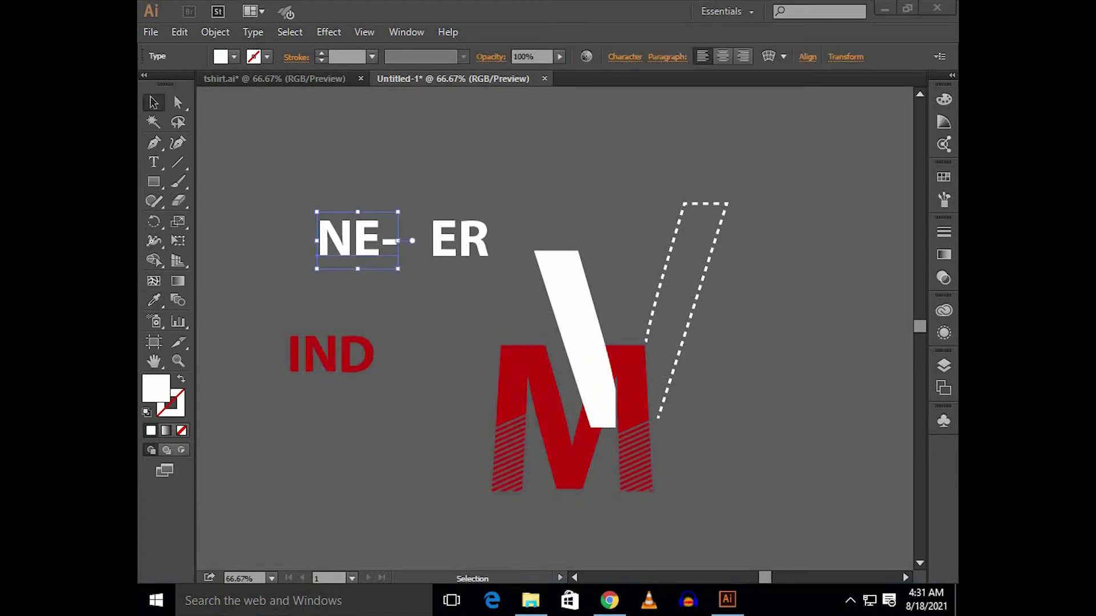
{"action": "left_click", "coordinate": [367, 395]}
{"action": "left_click_drag", "start_coordinate": [338, 364], "coordinate": [681, 490]}
{"action": "scroll", "coordinate": [644, 481], "scroll_direction": "up", "scroll_amount": 3}
{"action": "key", "text": "space"}
{"action": "scroll", "coordinate": [645, 463], "scroll_direction": "up", "scroll_amount": 2}
{"action": "left_click_drag", "start_coordinate": [616, 460], "coordinate": [531, 434]}
Widen the kerning between the "I" and "N" of "IND" until the M's striped right leg fits between them
{"action": "key", "text": "t"}
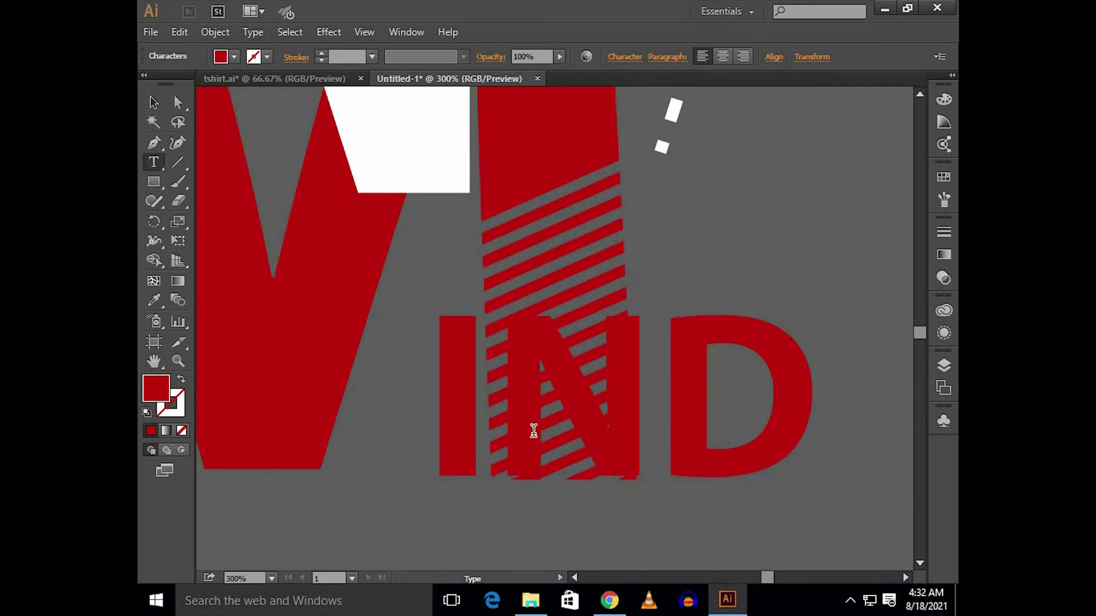
{"action": "key", "text": "alt+Right"}
{"action": "key", "text": "alt+Right"}
{"action": "key", "text": "alt+Right"}
{"action": "key", "text": "alt+Right"}
{"action": "key", "text": "alt+Right"}
{"action": "key", "text": "alt+Right"}
{"action": "key", "text": "alt+Right"}
{"action": "key", "text": "alt+Right"}
{"action": "key", "text": "alt+Right"}
{"action": "key", "text": "alt+Right"}
{"action": "key", "text": "alt+Right"}
{"action": "key", "text": "alt+Right"}
{"action": "key", "text": "alt+Right"}
{"action": "key", "text": "alt+Right"}
{"action": "key", "text": "alt+Right"}
{"action": "key", "text": "alt+Right"}
{"action": "key", "text": "alt+Right"}
{"action": "key", "text": "alt+Right"}
{"action": "key", "text": "alt+Right"}
{"action": "key", "text": "alt+Right"}
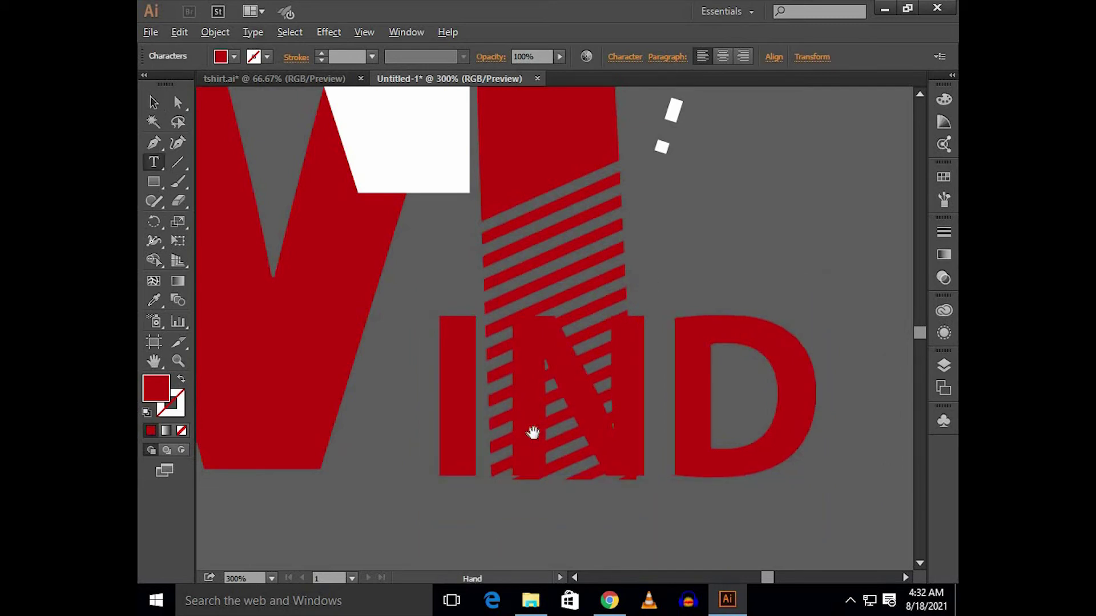
{"action": "key", "text": "alt+Right"}
{"action": "key", "text": "alt+Right"}
{"action": "key", "text": "alt+Right"}
{"action": "key", "text": "alt+Right"}
{"action": "key", "text": "alt+Right"}
{"action": "key", "text": "alt+Right"}
{"action": "key", "text": "alt+Right"}
{"action": "key", "text": "alt+Right"}
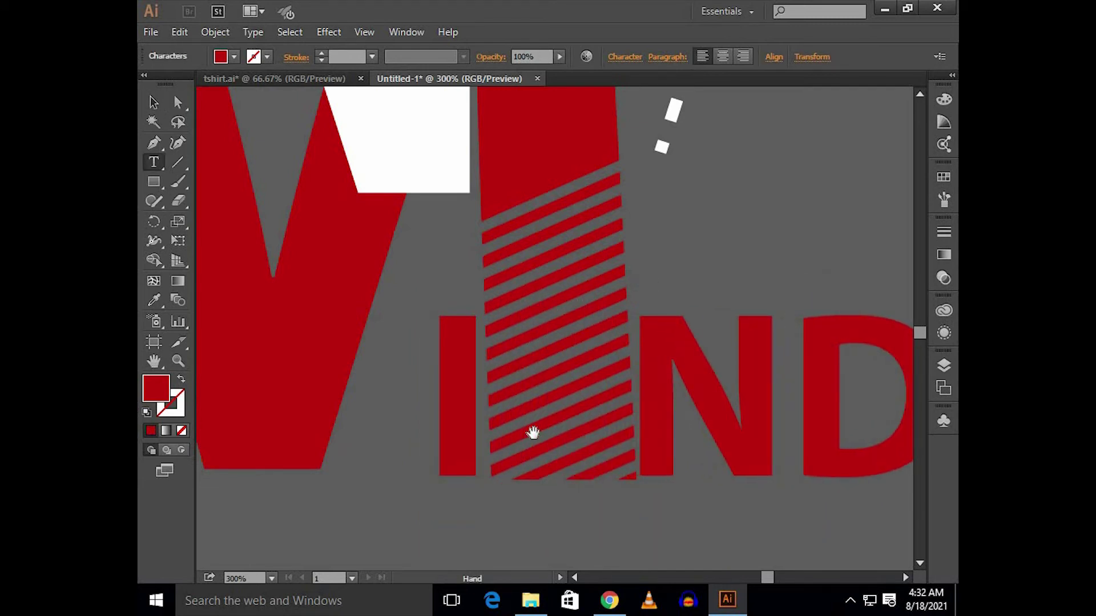
Fine-tune the "IND" kerning and shift the text slightly left so "I" and "N" clear both sides of the striped leg
{"action": "key", "text": "alt+Right"}
{"action": "key", "text": "Left"}
{"action": "key", "text": "alt+Left"}
{"action": "key", "text": "alt+Left"}
{"action": "key", "text": "alt+Right"}
{"action": "key", "text": "alt+Right"}
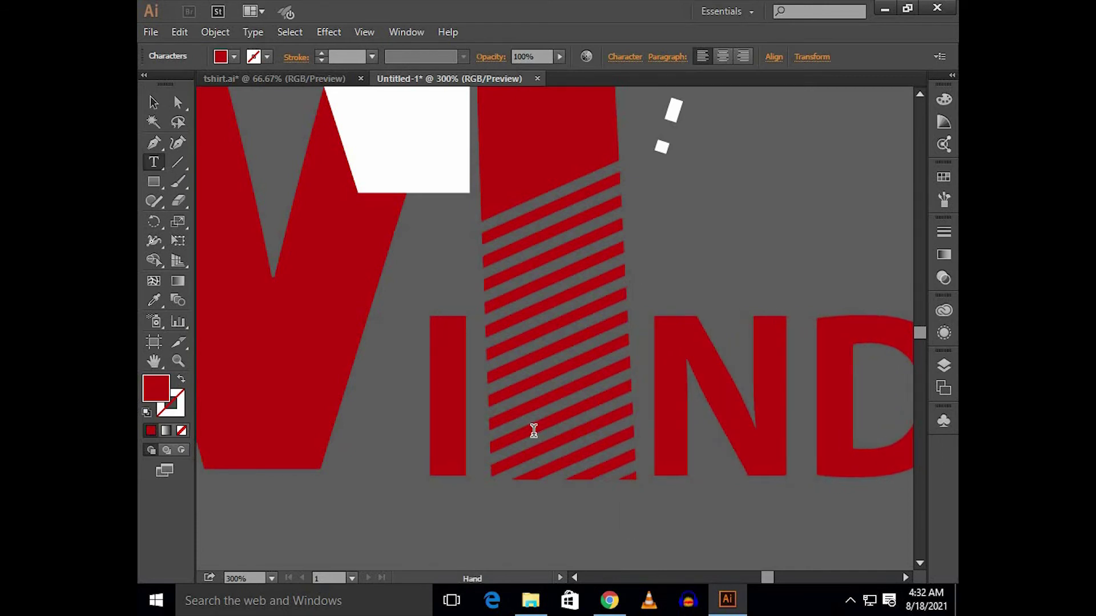
{"action": "key", "text": "alt+Left"}
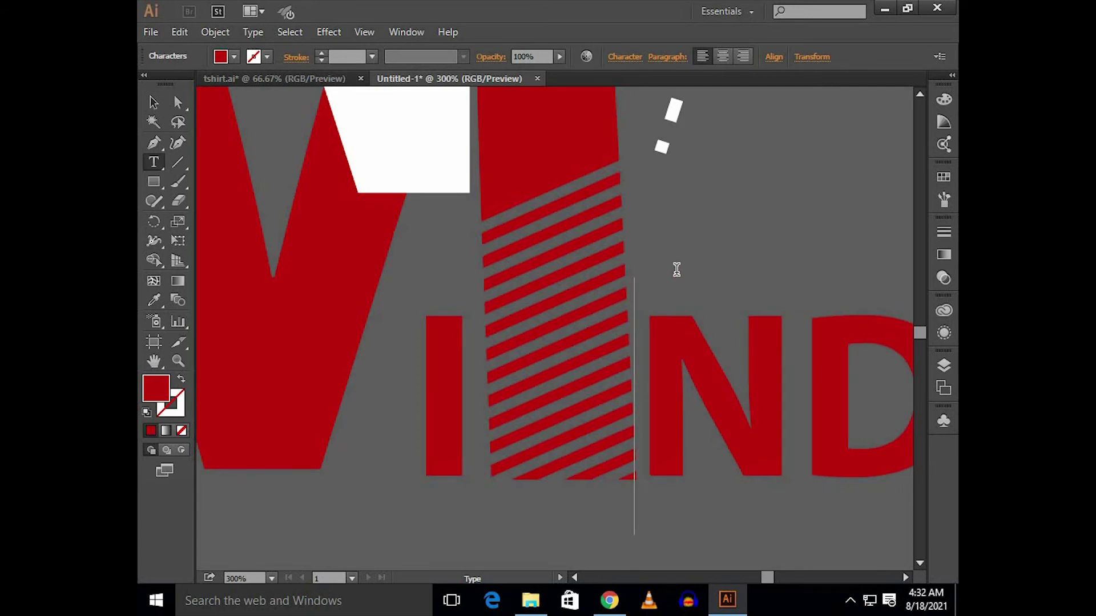
{"action": "left_click", "coordinate": [153, 103]}
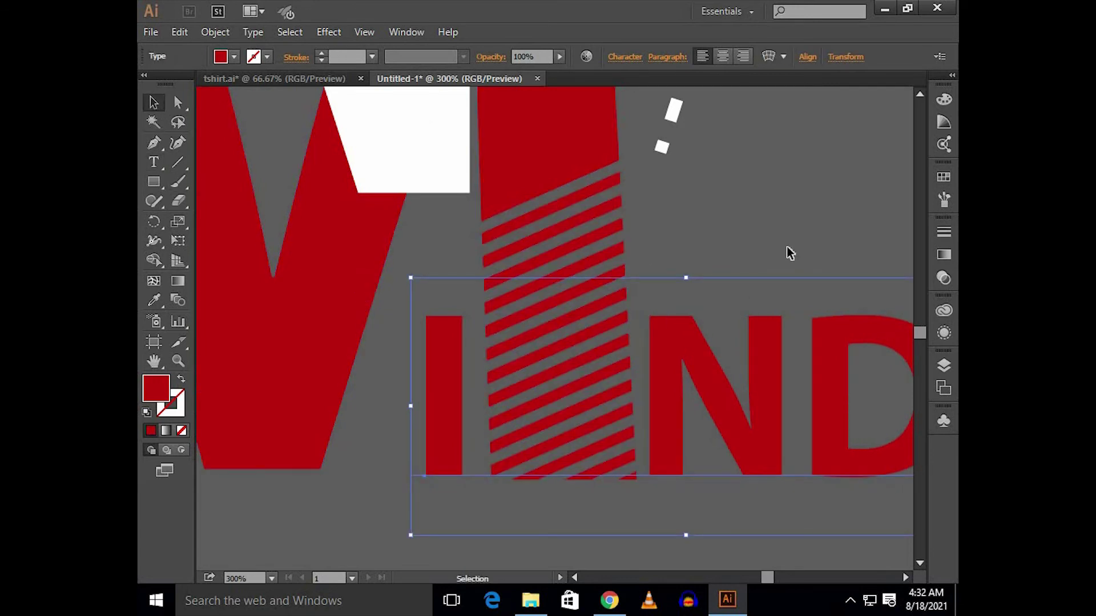
{"action": "left_click", "coordinate": [709, 257]}
{"action": "key", "text": "ctrl+1"}
{"action": "left_click_drag", "start_coordinate": [730, 231], "coordinate": [662, 389]}
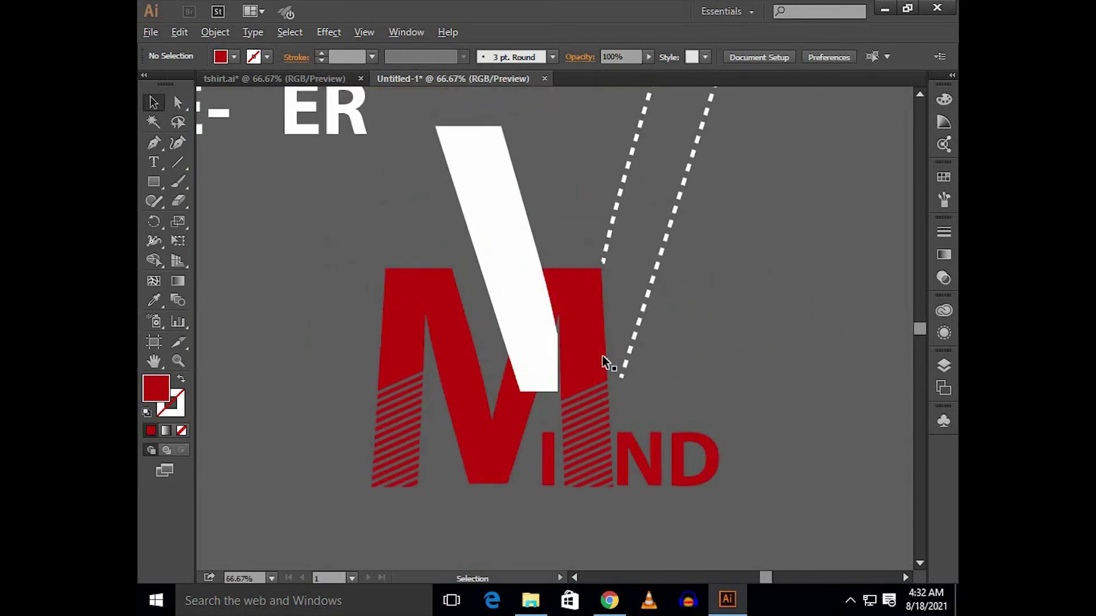
Place a scaled-down copy of the white "ER" text just above "ND" and delete the original "ER"
{"action": "scroll", "coordinate": [662, 389], "scroll_direction": "down", "scroll_amount": 1}
{"action": "left_click_drag", "start_coordinate": [436, 217], "coordinate": [586, 268]}
{"action": "scroll", "coordinate": [675, 388], "scroll_direction": "up", "scroll_amount": 3}
{"action": "scroll", "coordinate": [587, 267], "scroll_direction": "up", "scroll_amount": 1}
{"action": "left_click_drag", "start_coordinate": [743, 141], "coordinate": [718, 166]}
{"action": "left_click_drag", "start_coordinate": [626, 283], "coordinate": [548, 321]}
{"action": "left_click", "coordinate": [705, 303]}
{"action": "scroll", "coordinate": [705, 303], "scroll_direction": "down", "scroll_amount": 4}
{"action": "left_click_drag", "start_coordinate": [723, 219], "coordinate": [711, 357]}
{"action": "left_click", "coordinate": [422, 240]}
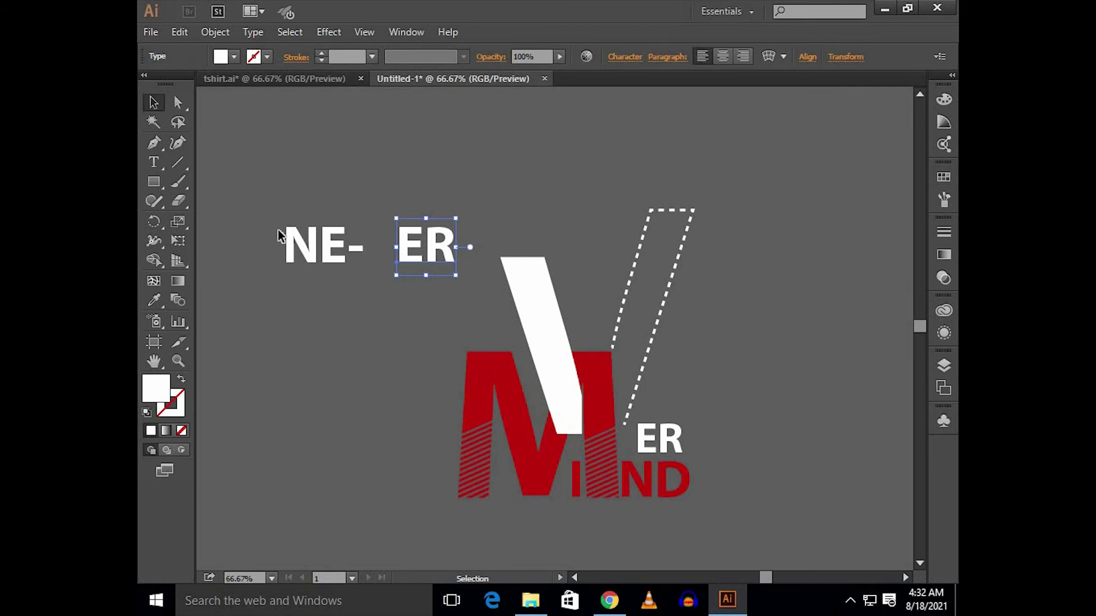
{"action": "key", "text": "Delete"}
Move the "NE-" text between the solid and dashed halves of the V and scale it down to fit the gap
{"action": "left_click_drag", "start_coordinate": [331, 251], "coordinate": [586, 272]}
{"action": "scroll", "coordinate": [585, 273], "scroll_direction": "up", "scroll_amount": 3}
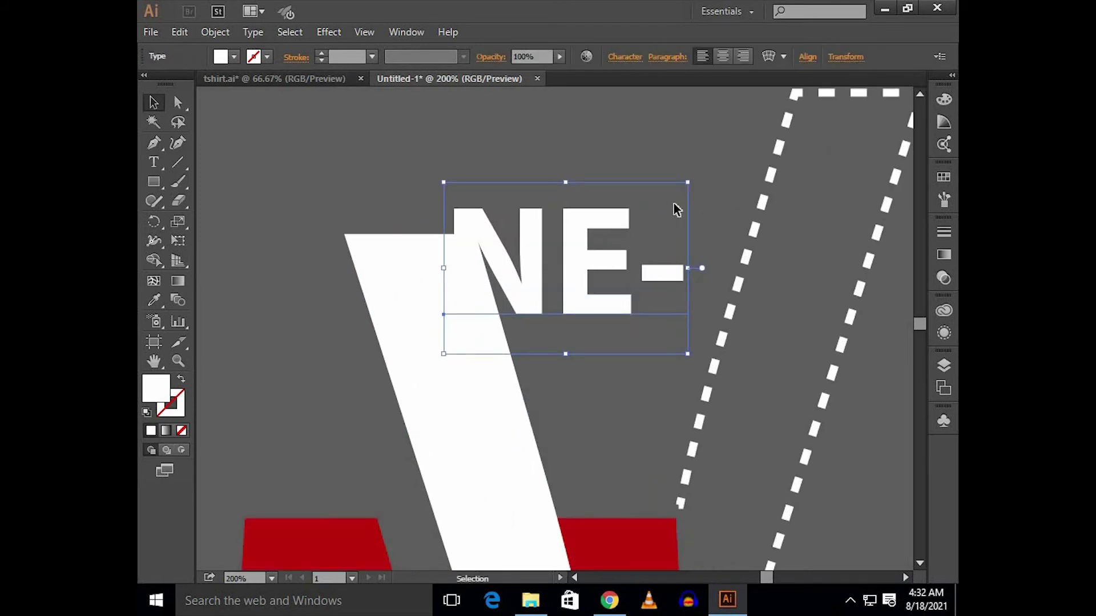
{"action": "mouse_move", "coordinate": [690, 178]}
{"action": "left_mouse_down"}
{"action": "mouse_move", "coordinate": [647, 241]}
{"action": "mouse_move", "coordinate": [666, 221]}
{"action": "mouse_move", "coordinate": [634, 226]}
{"action": "left_mouse_up"}
{"action": "left_click_drag", "start_coordinate": [597, 296], "coordinate": [651, 400]}
{"action": "mouse_move", "coordinate": [689, 331]}
{"action": "left_mouse_down"}
{"action": "mouse_move", "coordinate": [709, 308]}
{"action": "mouse_move", "coordinate": [706, 318]}
{"action": "left_mouse_up"}
{"action": "left_click_drag", "start_coordinate": [631, 349], "coordinate": [624, 254]}
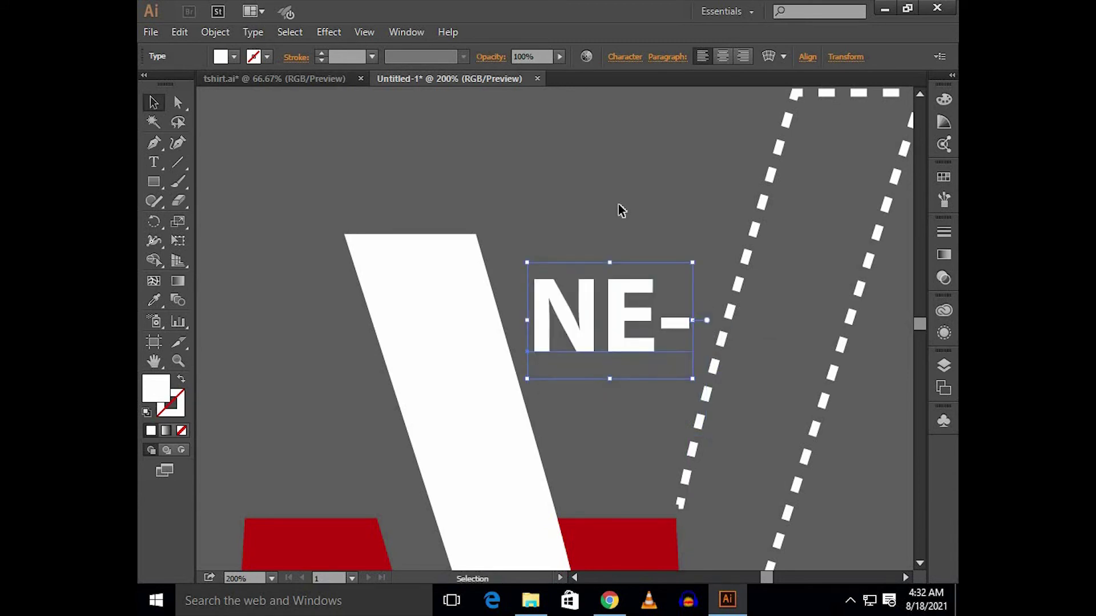
{"action": "left_click", "coordinate": [618, 208]}
{"action": "scroll", "coordinate": [639, 232], "scroll_direction": "down", "scroll_amount": 3}
{"action": "left_click_drag", "start_coordinate": [801, 337], "coordinate": [758, 324]}
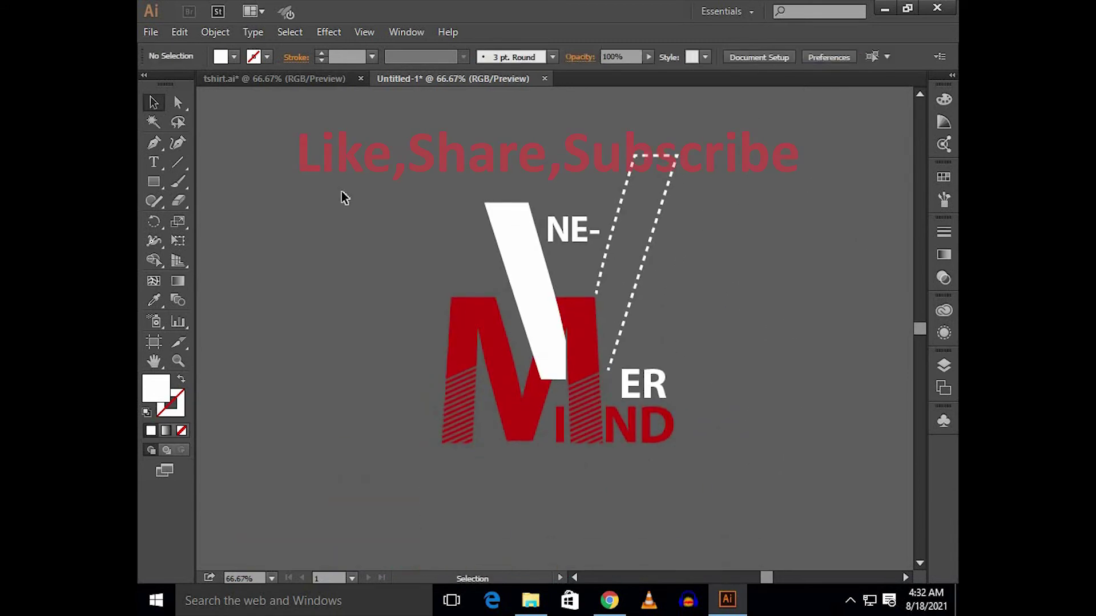
Draw a rectangle covering the whole logo and adjust its position around the artwork
{"action": "left_click", "coordinate": [154, 181]}
{"action": "left_click_drag", "start_coordinate": [386, 148], "coordinate": [778, 463]}
{"action": "key", "text": "v"}
{"action": "left_click_drag", "start_coordinate": [584, 146], "coordinate": [583, 135]}
{"action": "left_click_drag", "start_coordinate": [570, 215], "coordinate": [568, 213]}
Fill the rectangle with black and send it to the back as the logo's background
{"action": "left_click", "coordinate": [234, 57]}
{"action": "left_click", "coordinate": [167, 86]}
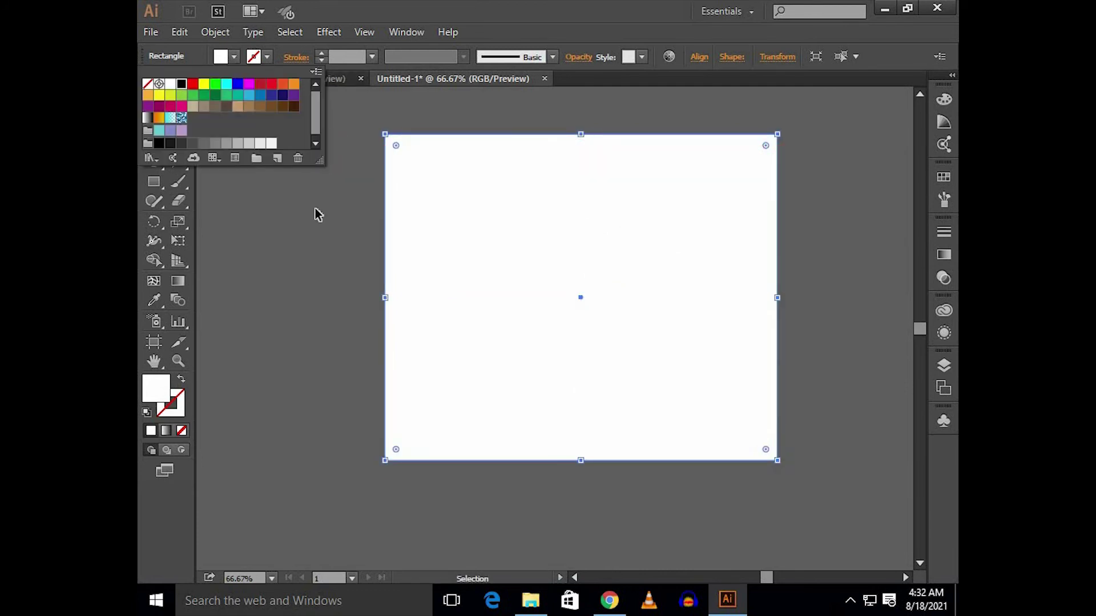
{"action": "key", "text": "ctrl+shift+bracketleft"}
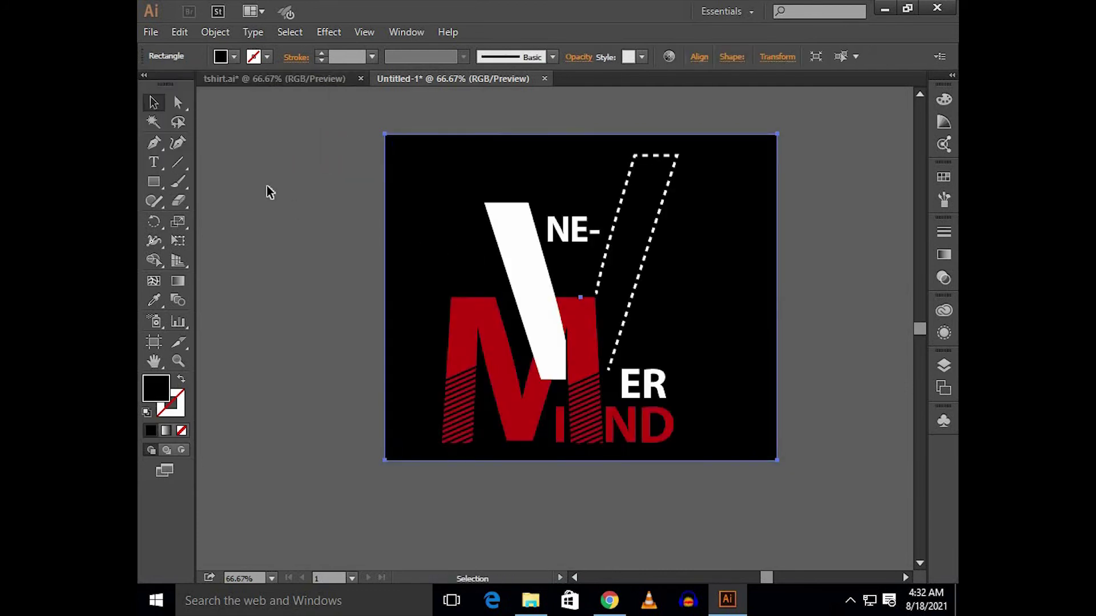
{"action": "left_click", "coordinate": [269, 190]}
{"action": "mouse_move", "coordinate": [716, 260]}
{"action": "left_mouse_down"}
{"action": "mouse_move", "coordinate": [692, 260]}
{"action": "mouse_move", "coordinate": [700, 252]}
{"action": "left_mouse_up"}
{"action": "left_click", "coordinate": [814, 257]}
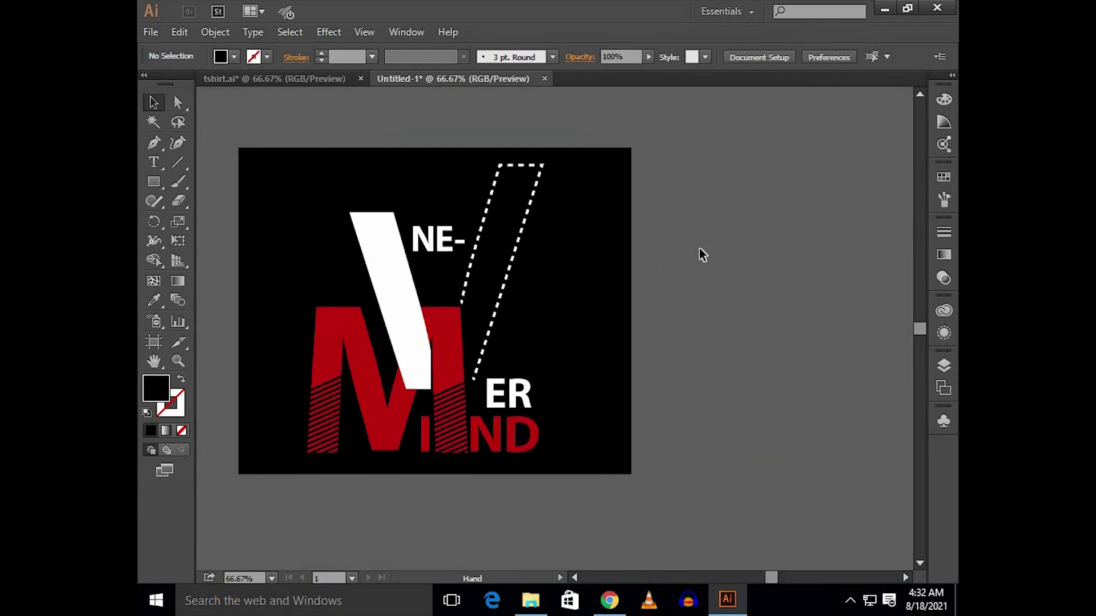